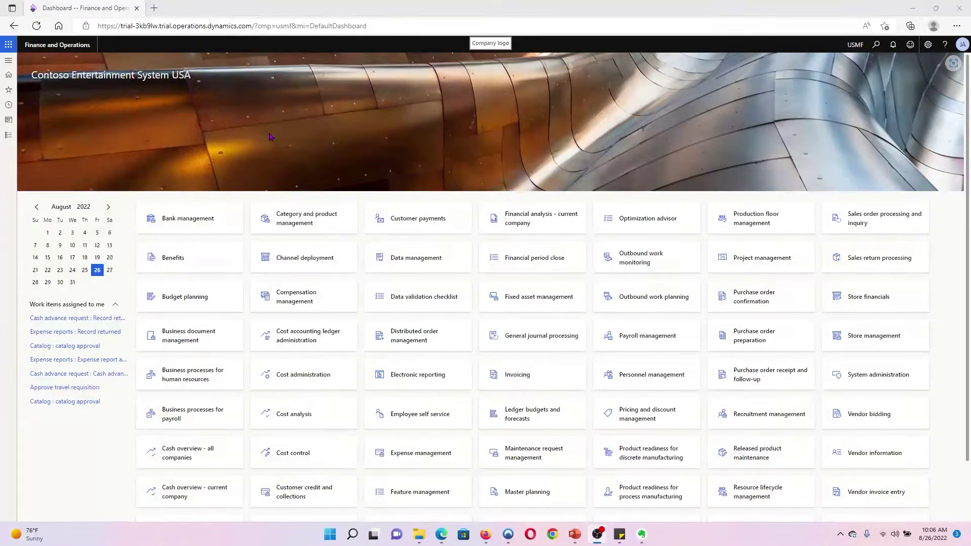
- Open the User groups page of the System administration module
{"action": "left_click", "coordinate": [5, 140]}
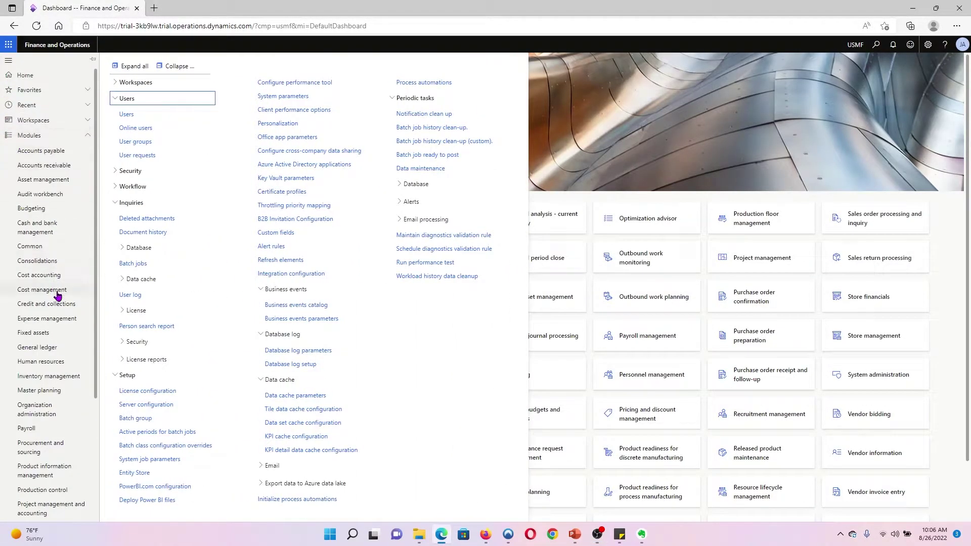
{"action": "scroll", "coordinate": [71, 404], "scroll_direction": "down", "scroll_amount": 3}
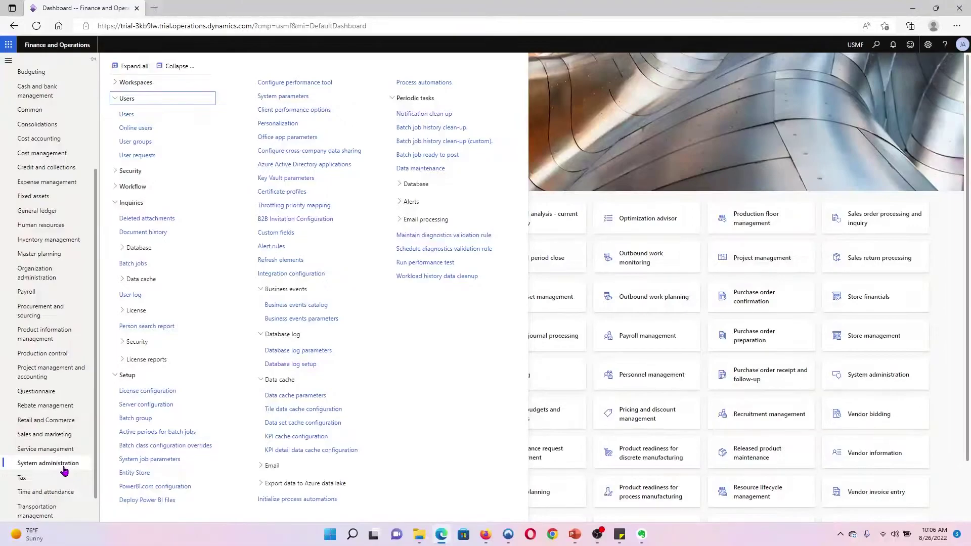
{"action": "left_click", "coordinate": [145, 143]}
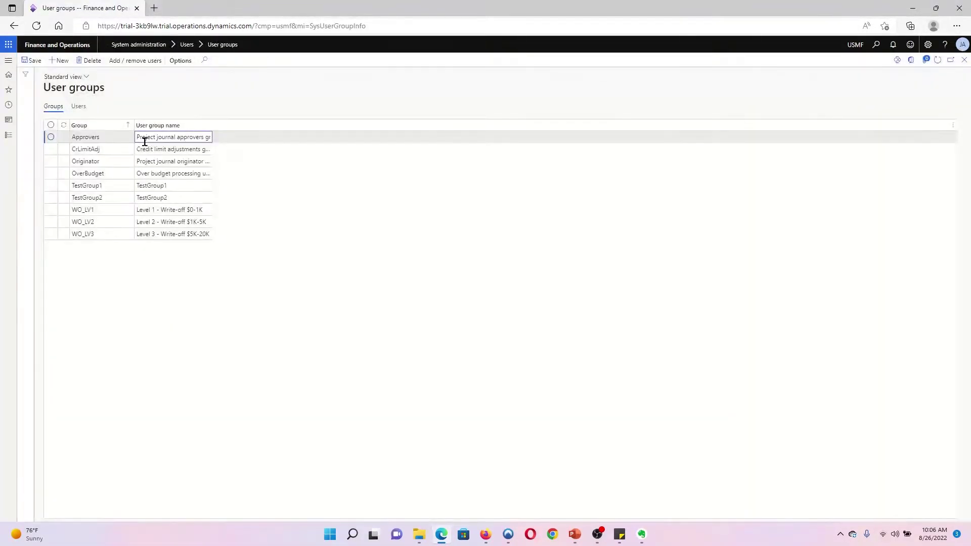
- Create a user group WO_LV4 with the name "Level 4 - Write-off $20K+"
{"action": "left_click", "coordinate": [575, 534]}
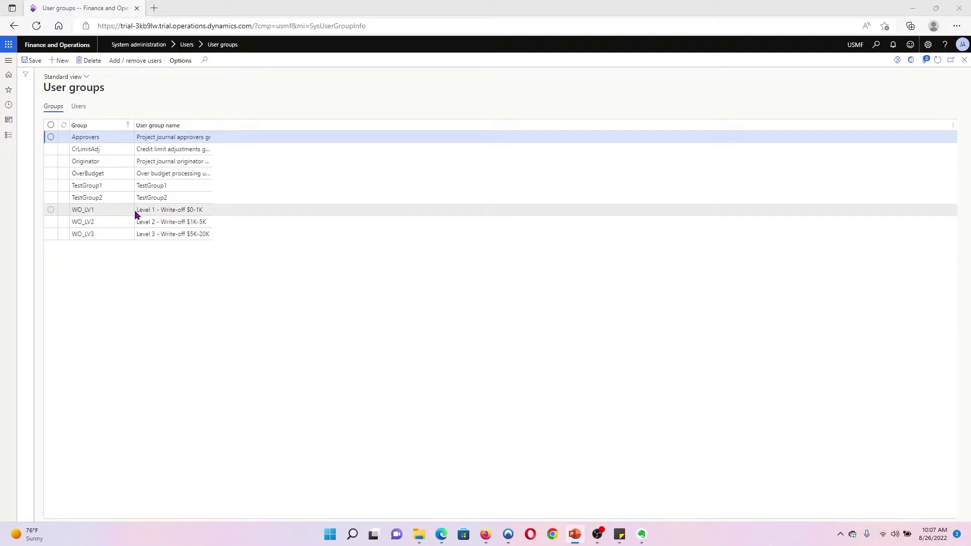
{"action": "left_click", "coordinate": [62, 60]}
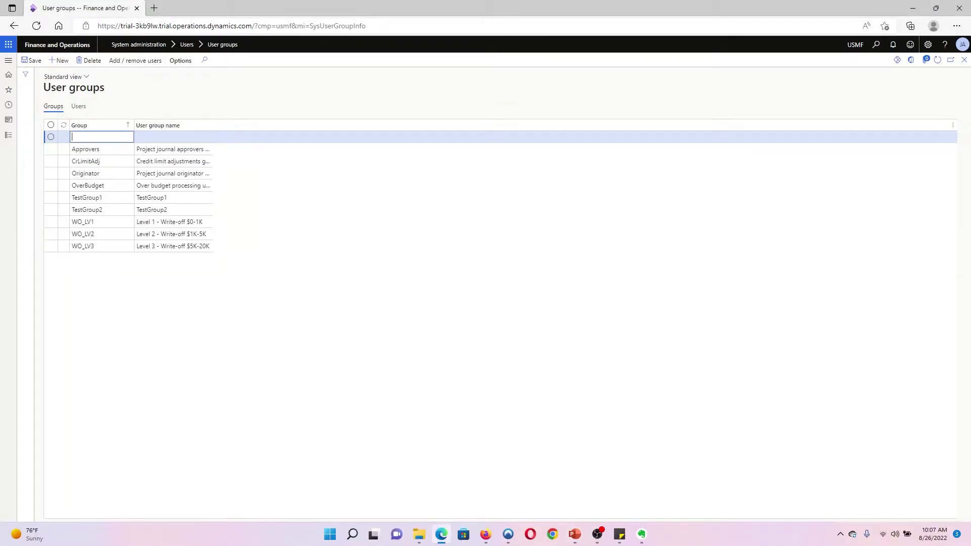
{"action": "key", "text": "alt+Tab"}
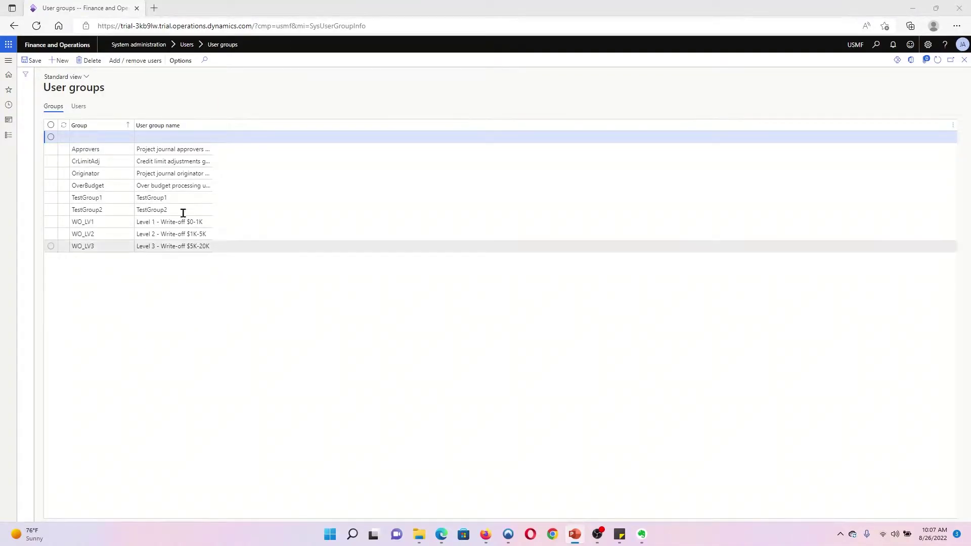
{"action": "left_click", "coordinate": [100, 136]}
{"action": "type", "text": "WO_LV4"}
{"action": "key", "text": "alt+Tab"}
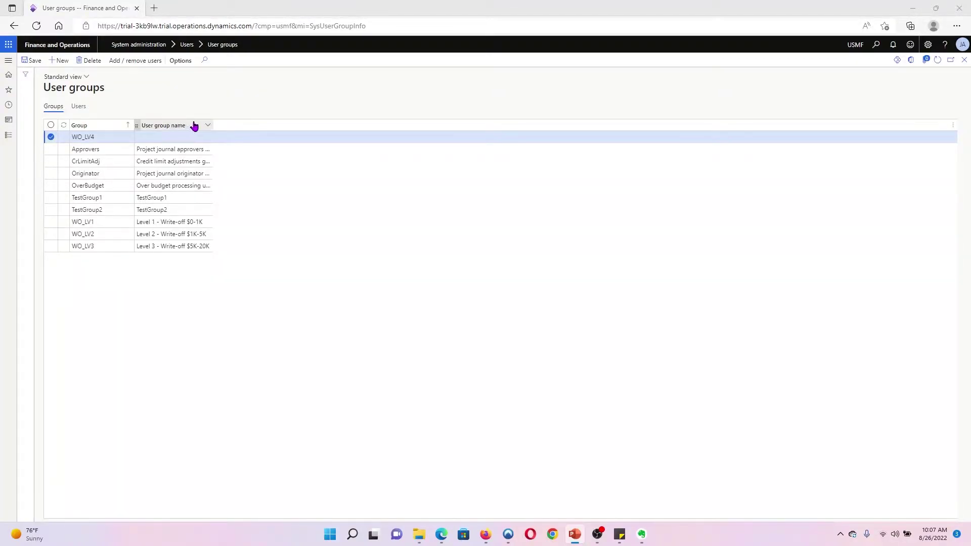
{"action": "left_click", "coordinate": [202, 136]}
{"action": "type", "text": "Level 4 - Write-off $20K+"}
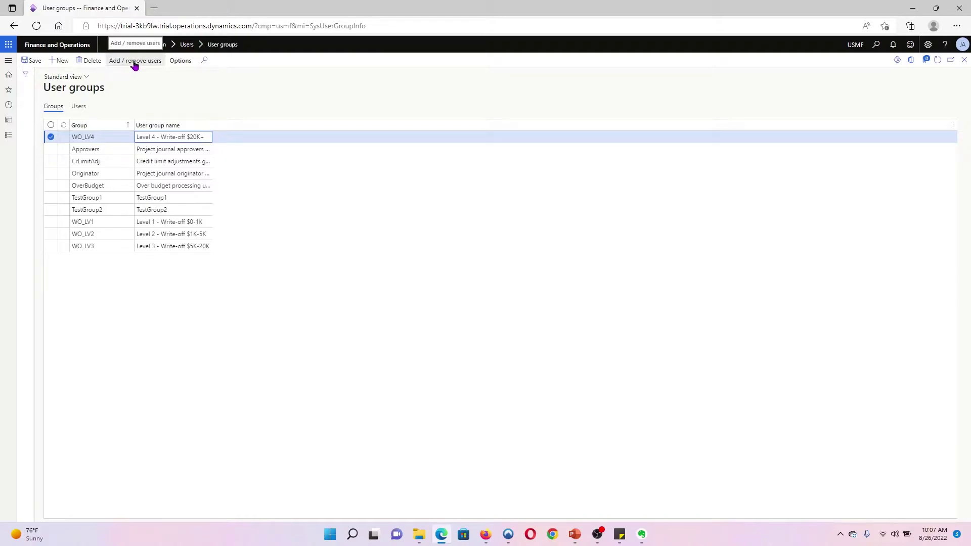
- Add the Admin user as a member of the WO_LV4 group and return to the group list
{"action": "left_click", "coordinate": [137, 62]}
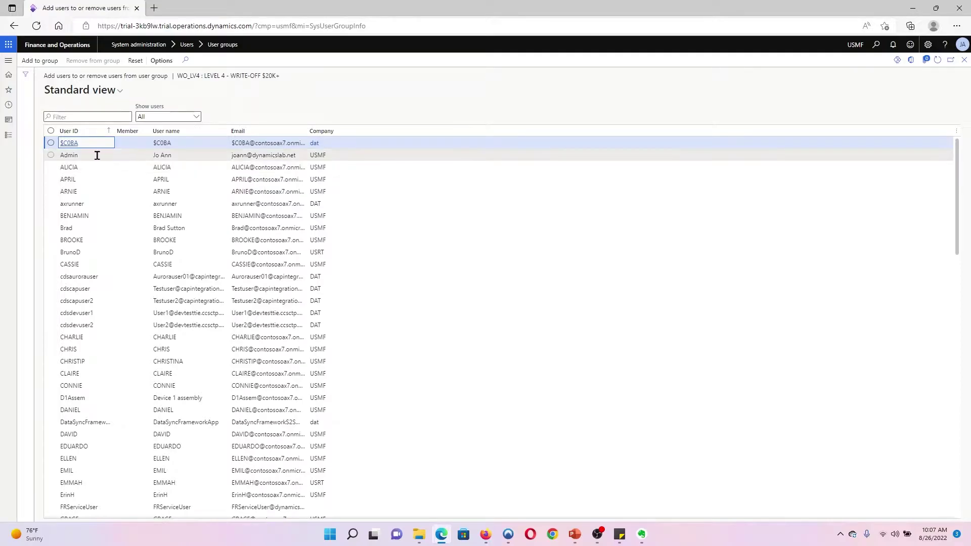
{"action": "left_click", "coordinate": [51, 156]}
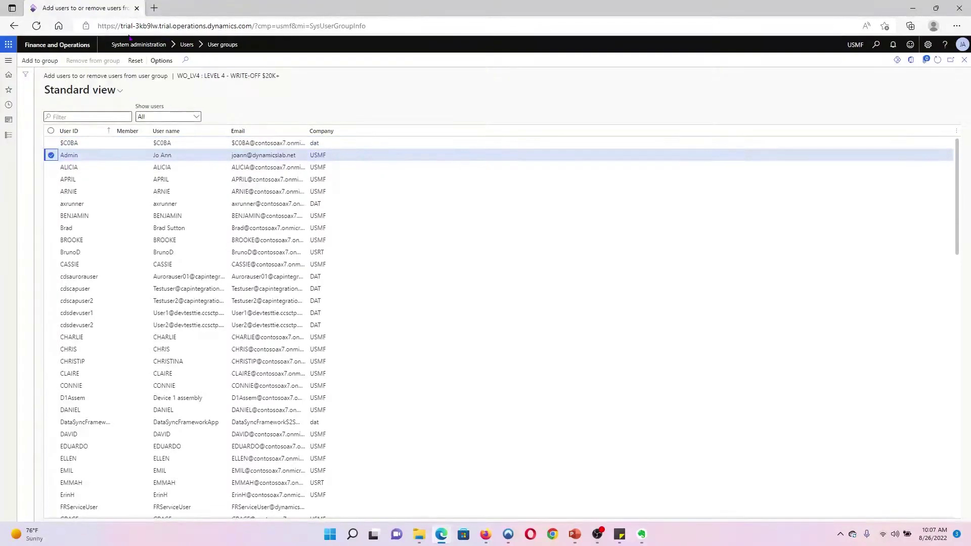
{"action": "left_click", "coordinate": [45, 63]}
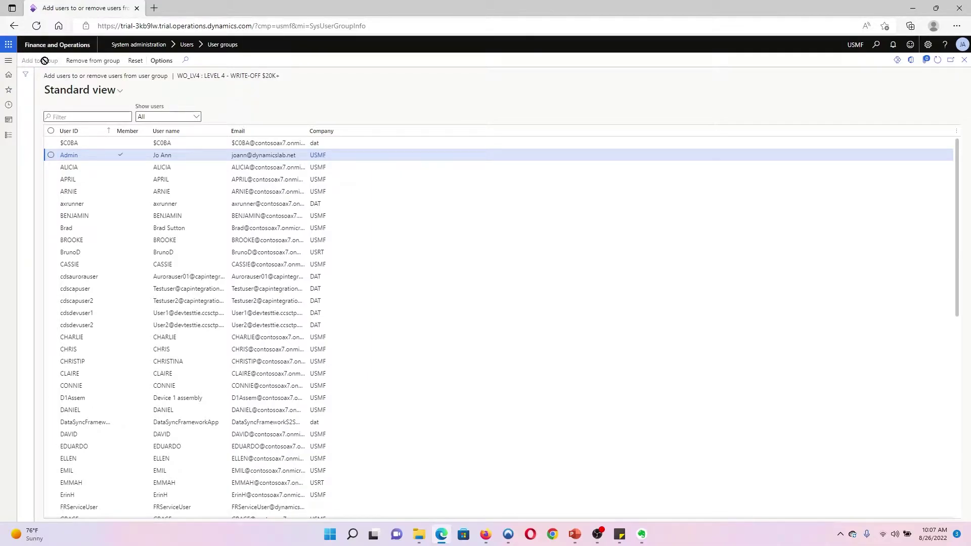
{"action": "left_click", "coordinate": [964, 61]}
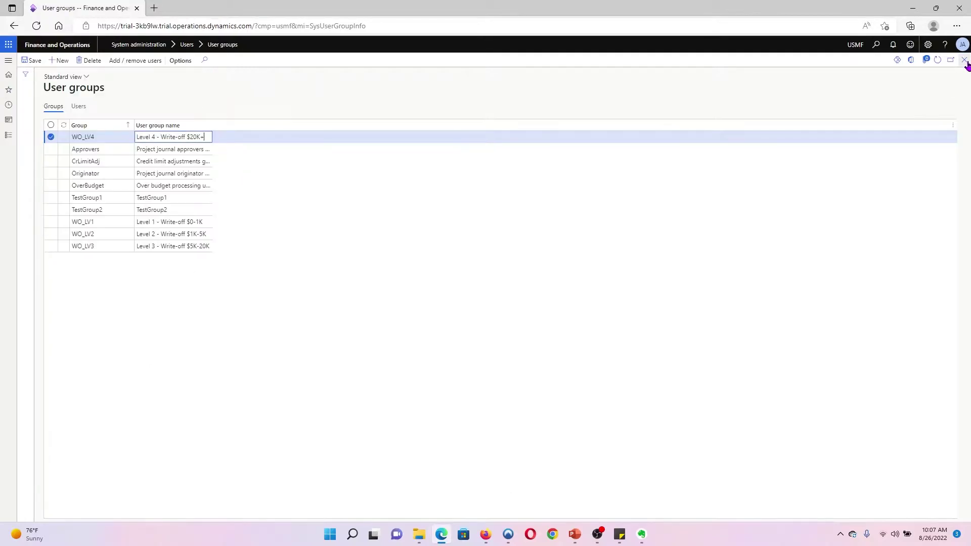
- Create a new general ledger workflow of type Ledger daily journal workflow and open it in the workflow editor
{"action": "left_click", "coordinate": [9, 135]}
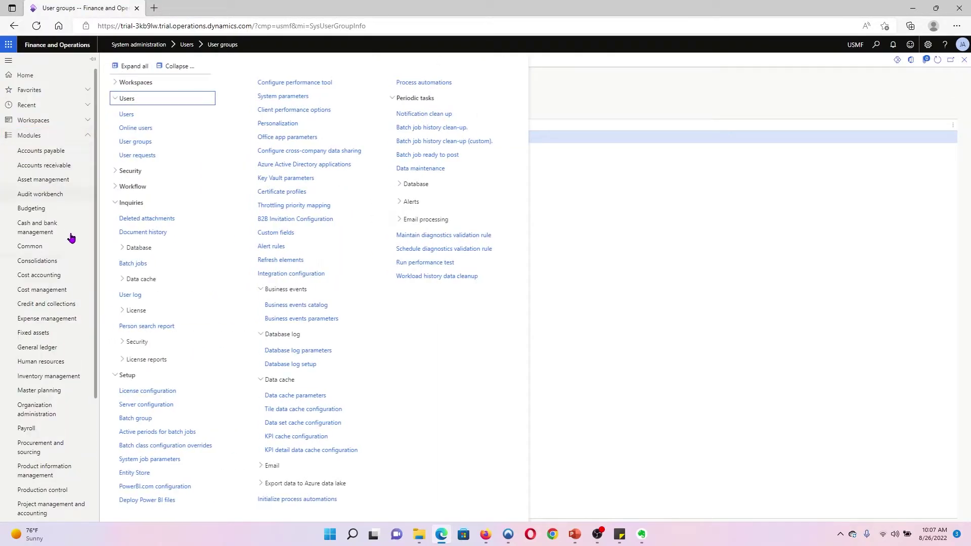
{"action": "left_click", "coordinate": [42, 350]}
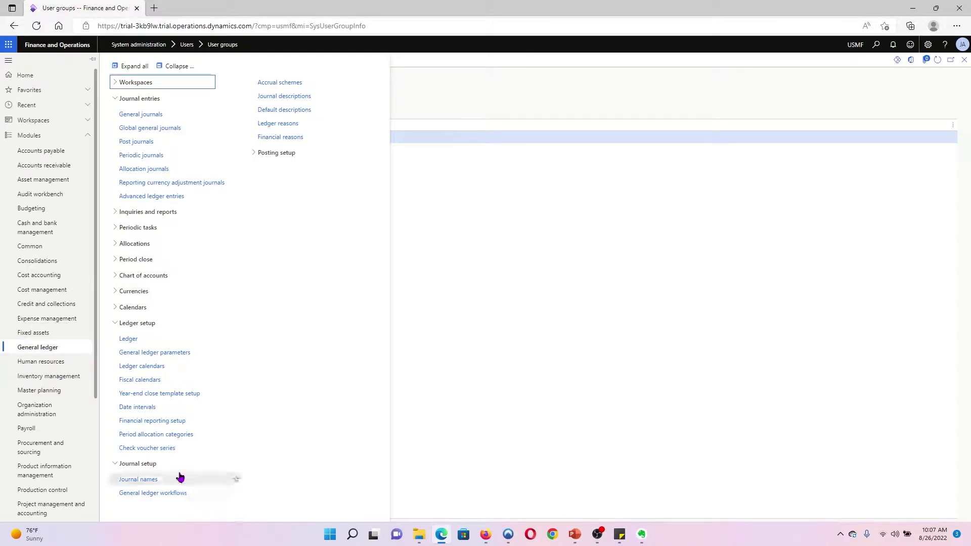
{"action": "left_click", "coordinate": [161, 498]}
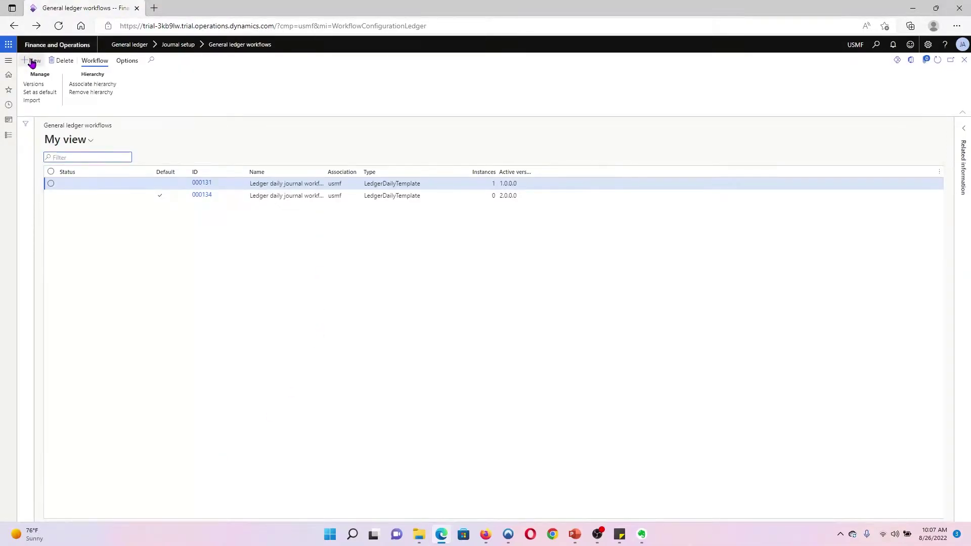
{"action": "left_click", "coordinate": [32, 62]}
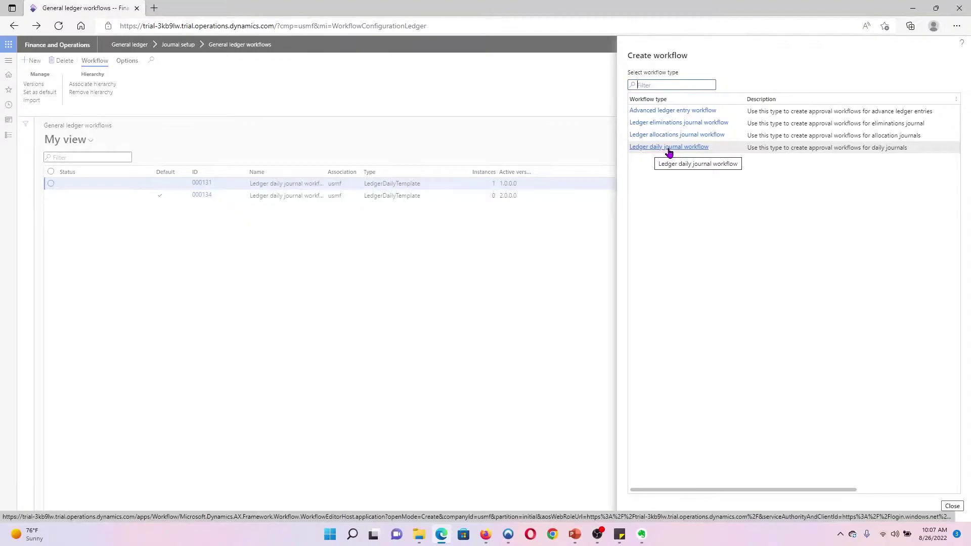
{"action": "left_click", "coordinate": [670, 150]}
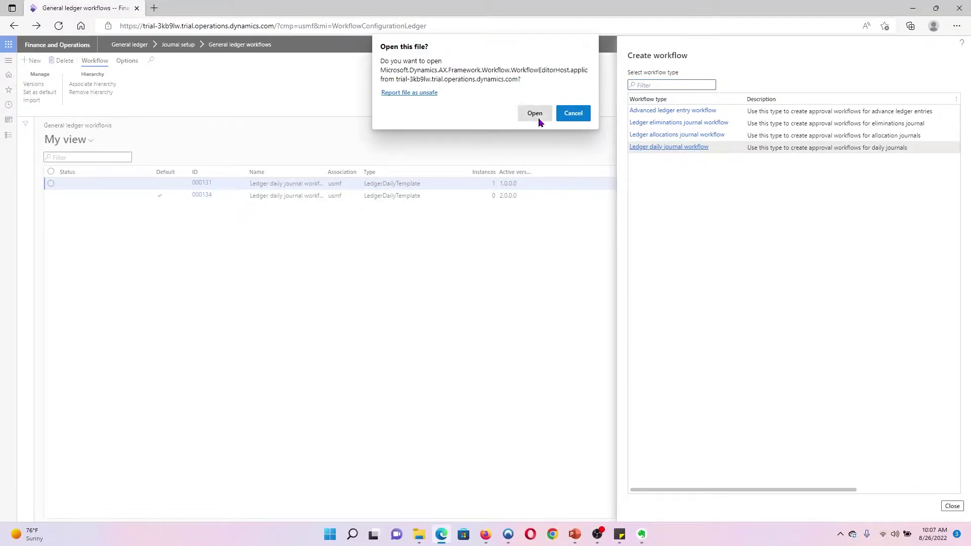
{"action": "left_click", "coordinate": [535, 113]}
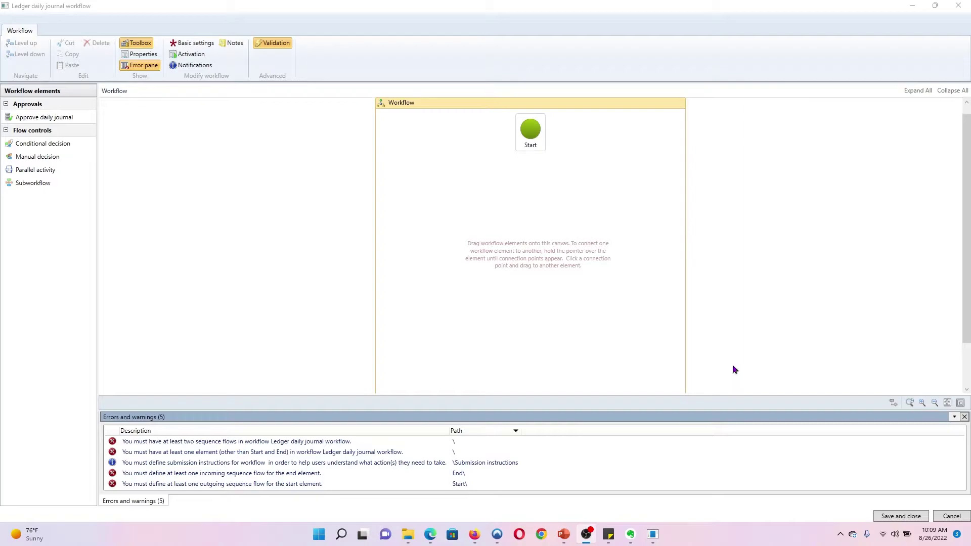
- Move the End element higher on the workflow canvas, closer to the Start element
{"action": "left_click_drag", "start_coordinate": [966, 255], "coordinate": [969, 296]}
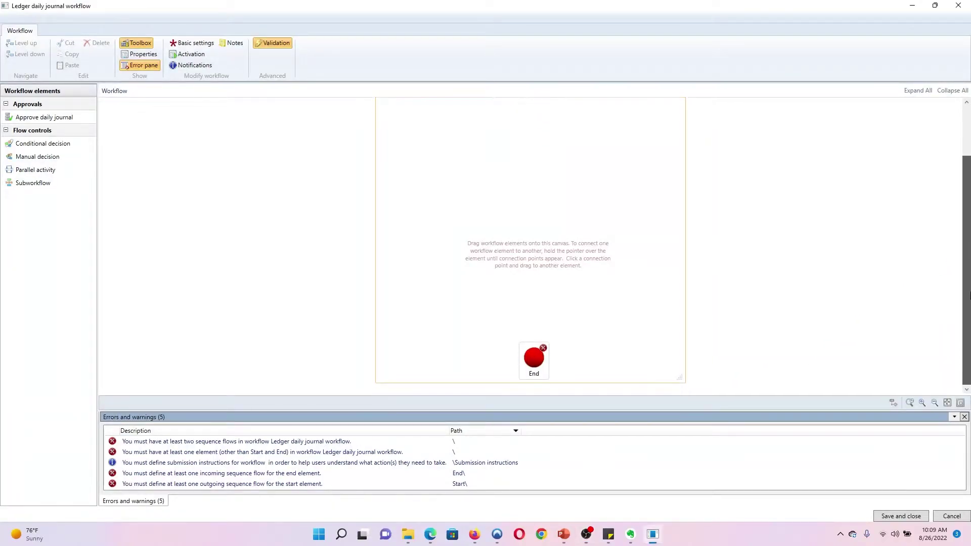
{"action": "left_click_drag", "start_coordinate": [535, 373], "coordinate": [536, 287]}
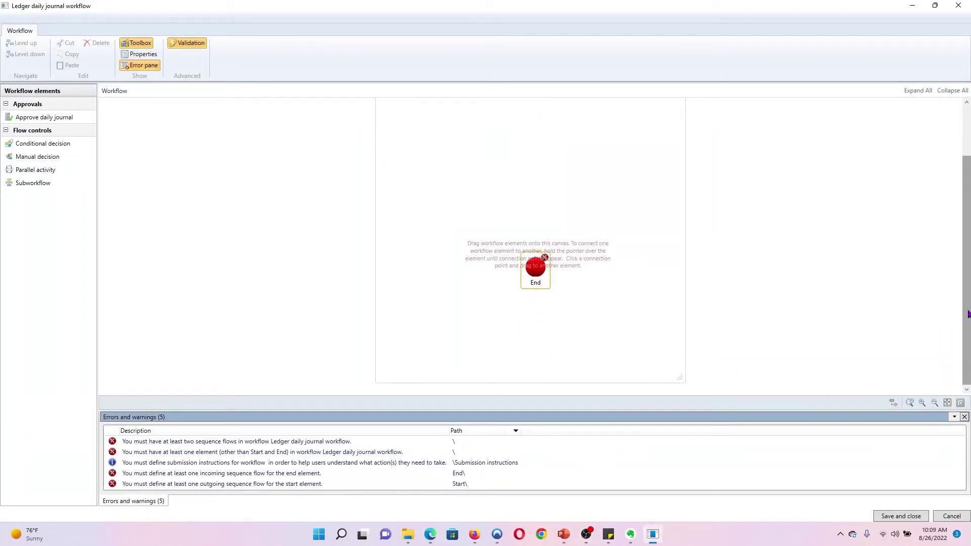
{"action": "left_click_drag", "start_coordinate": [968, 315], "coordinate": [968, 264]}
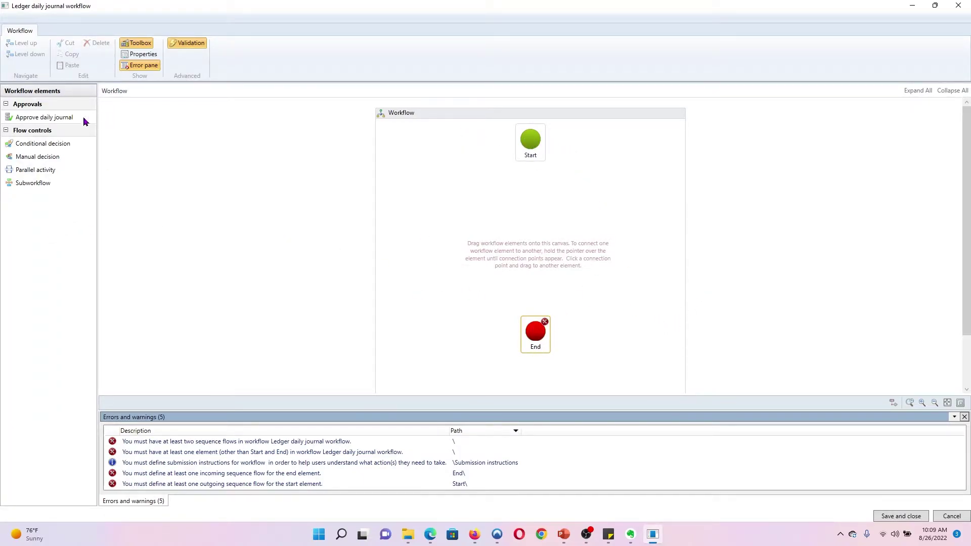
- Place an Approve daily journal element between Start and End and connect the three elements in sequence
{"action": "left_click_drag", "start_coordinate": [52, 117], "coordinate": [530, 233]}
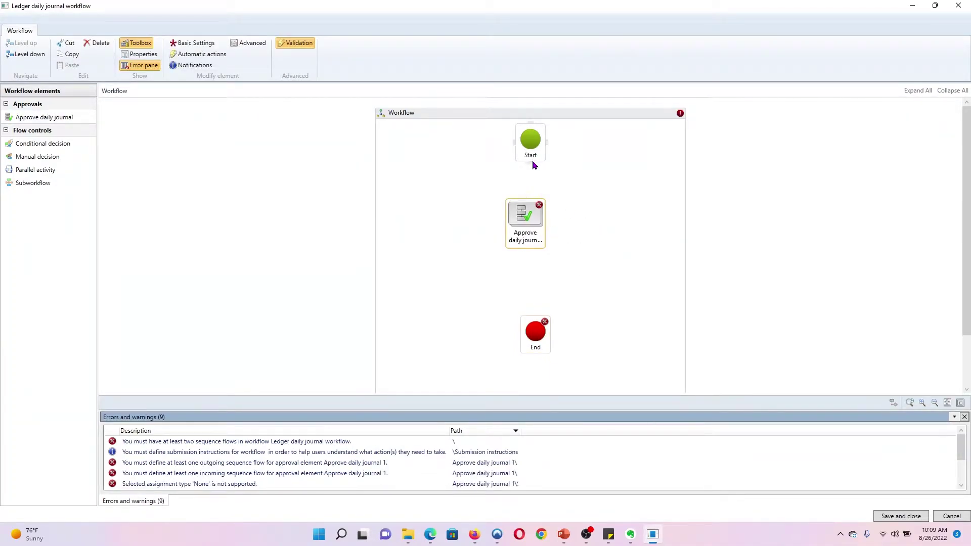
{"action": "left_click_drag", "start_coordinate": [521, 197], "coordinate": [521, 199]}
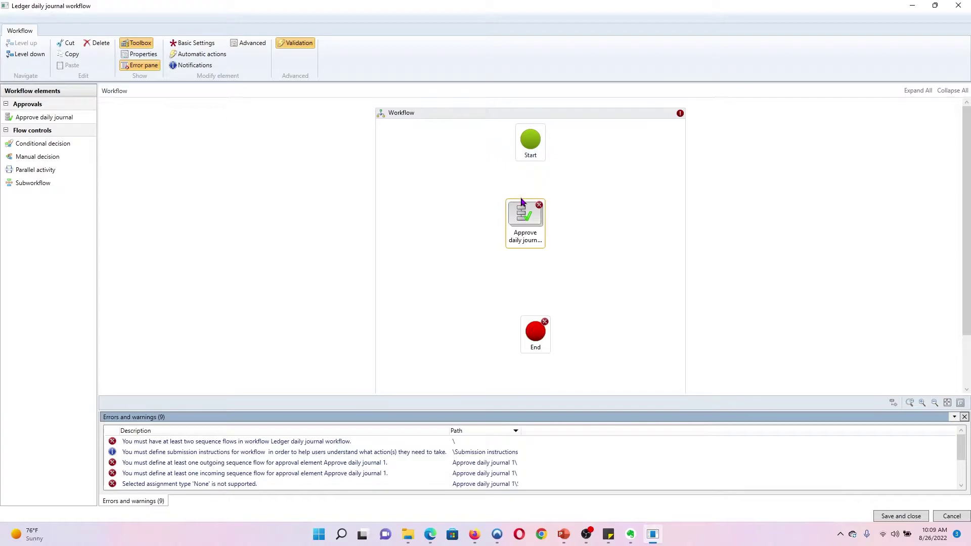
{"action": "left_click", "coordinate": [532, 163]}
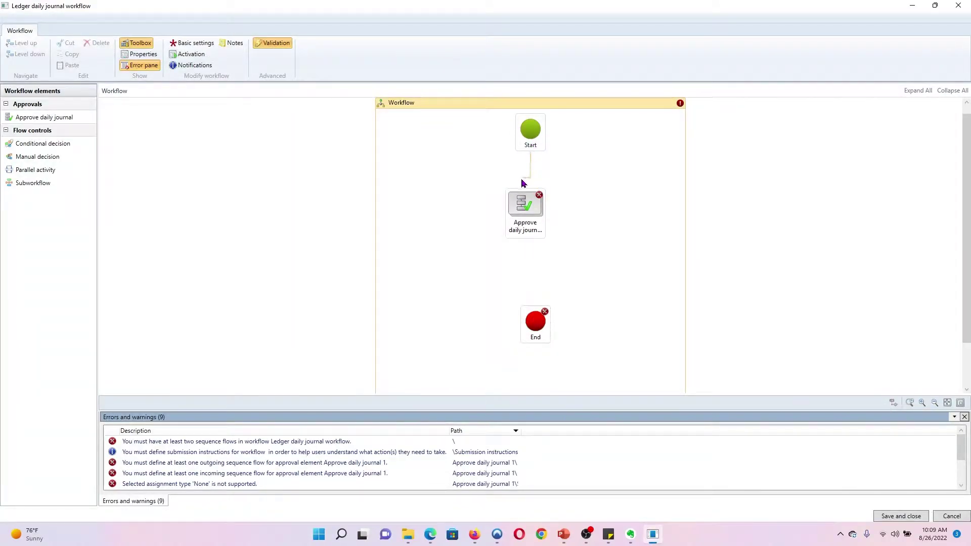
{"action": "left_click_drag", "start_coordinate": [521, 195], "coordinate": [522, 197]}
{"action": "left_click_drag", "start_coordinate": [526, 240], "coordinate": [535, 311]}
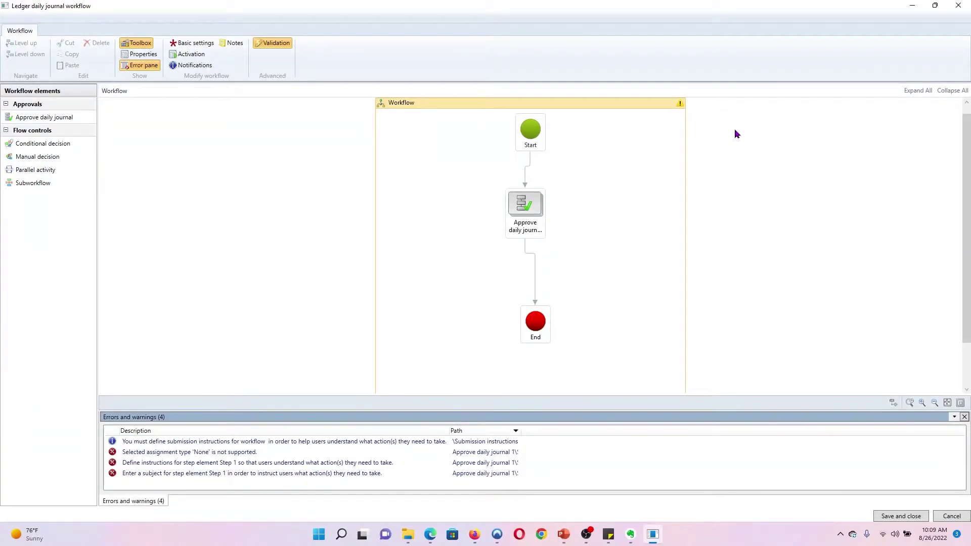
- Rename the daily journal approval element as WriteOff Workflow
{"action": "left_click", "coordinate": [530, 229]}
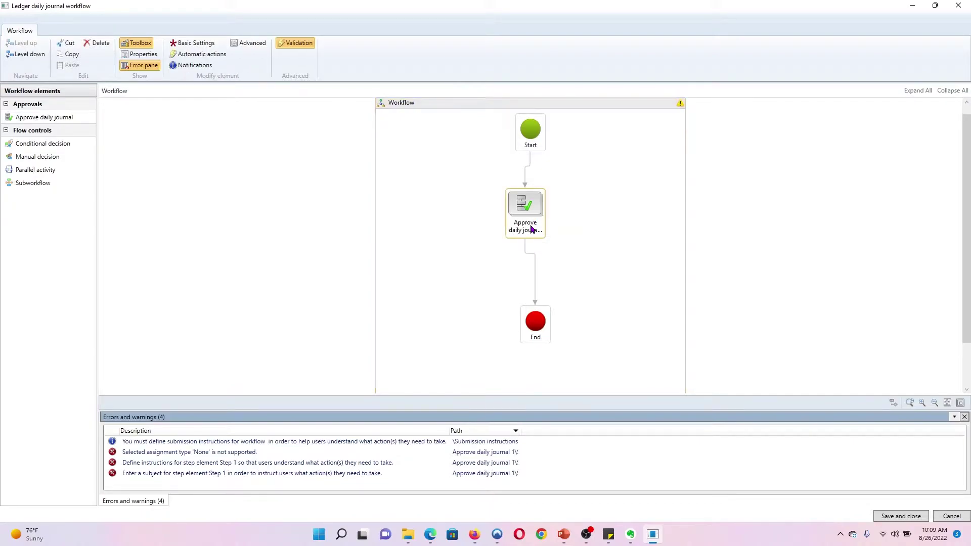
{"action": "left_click", "coordinate": [190, 43]}
{"action": "left_click_drag", "start_coordinate": [293, 197], "coordinate": [130, 192]}
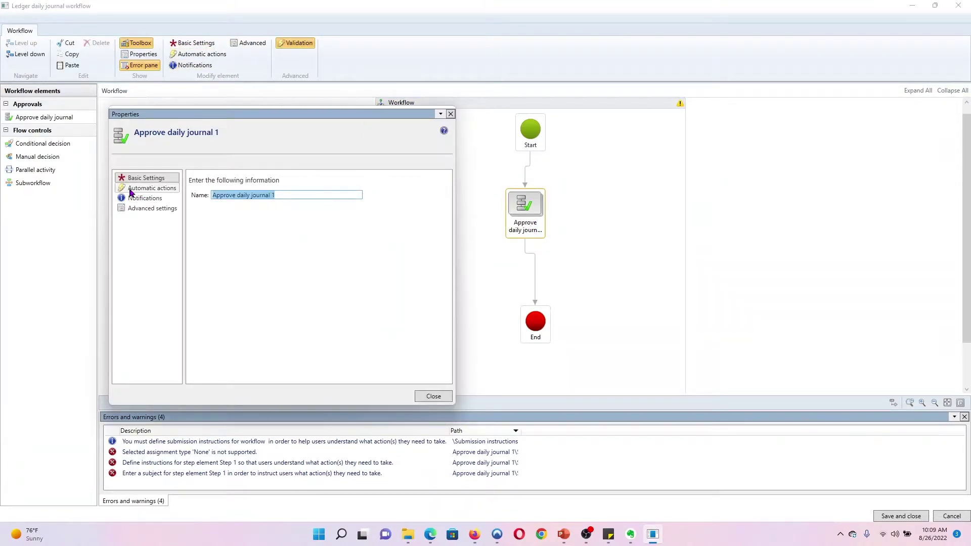
{"action": "type", "text": "Write"}
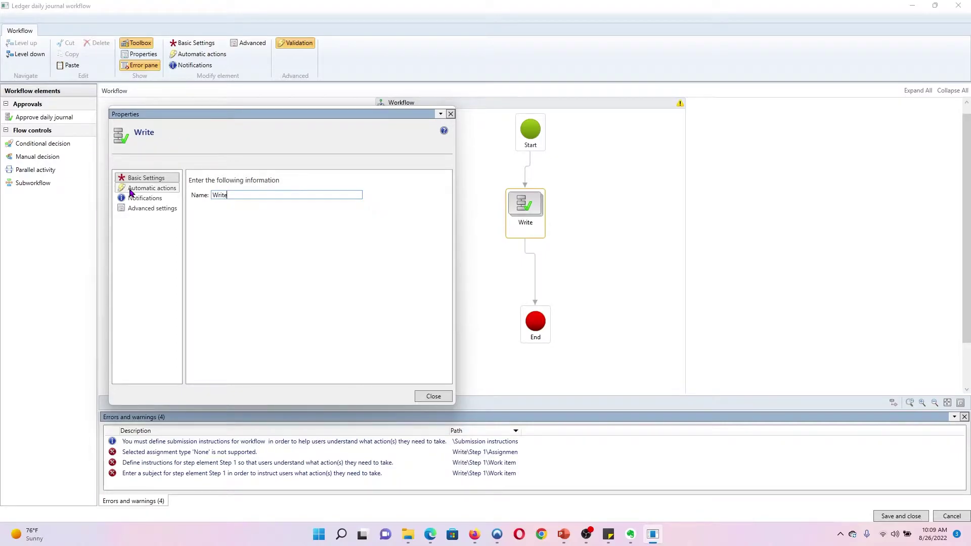
{"action": "type", "text": "Off W"}
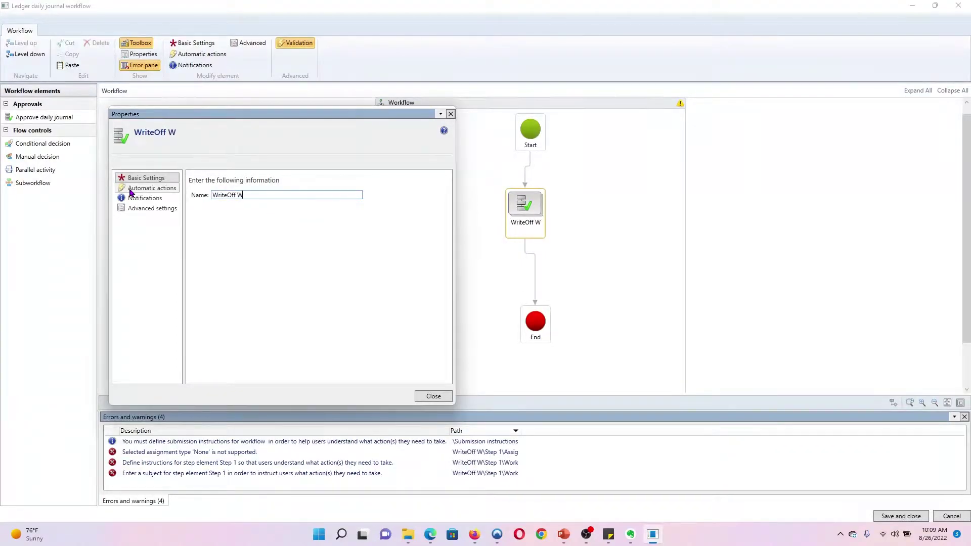
{"action": "type", "text": "orkflow"}
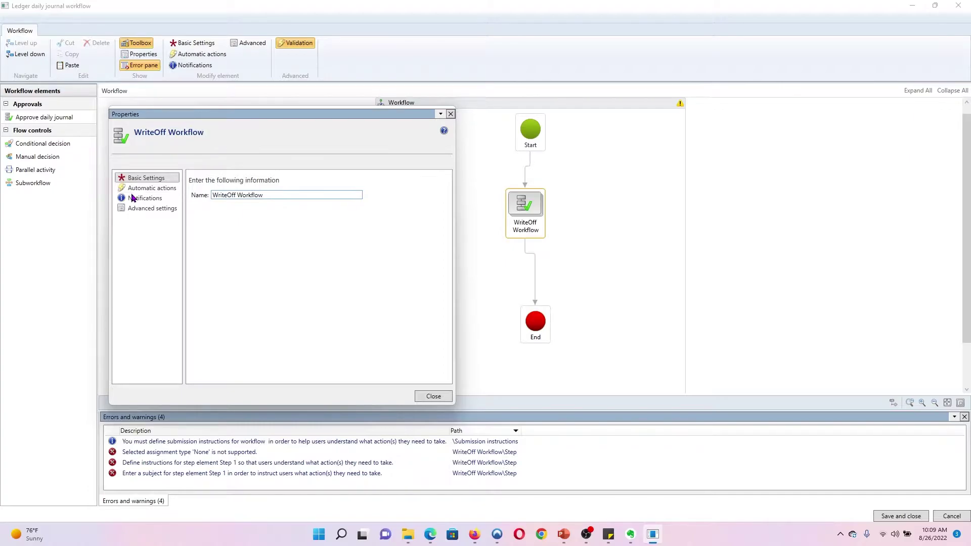
- Review the automatic actions, notifications and advanced settings of the WriteOff Workflow element, and close its properties
{"action": "left_click", "coordinate": [142, 191]}
{"action": "left_click", "coordinate": [144, 199]}
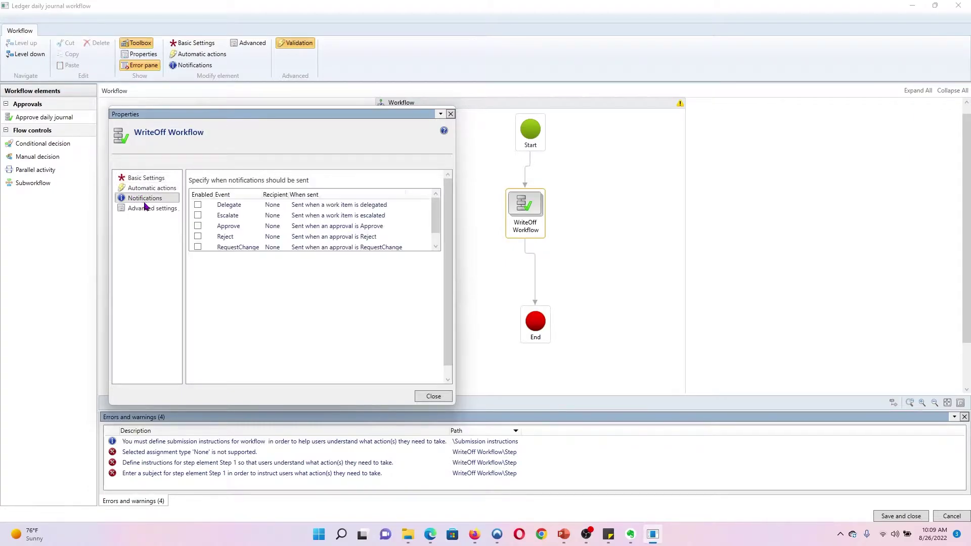
{"action": "left_click", "coordinate": [147, 210]}
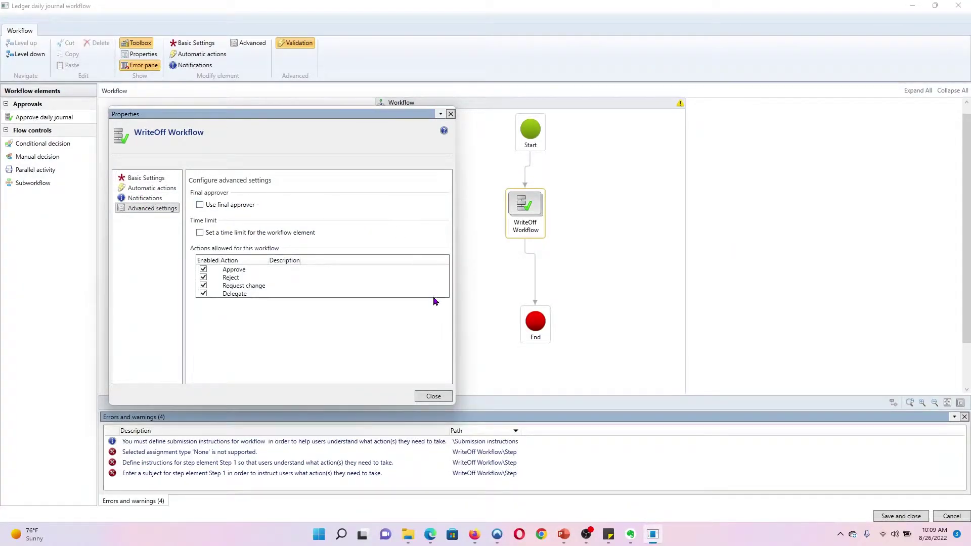
{"action": "left_click", "coordinate": [431, 397]}
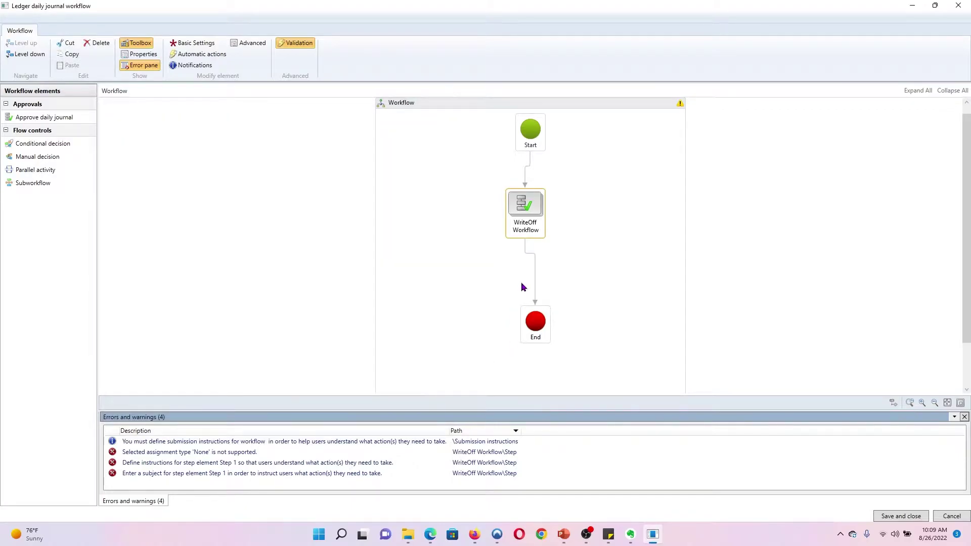
- Open the properties of the approval step inside the WriteOff Workflow element and rename the step as Level 1 - Always
{"action": "double_click", "coordinate": [529, 231]}
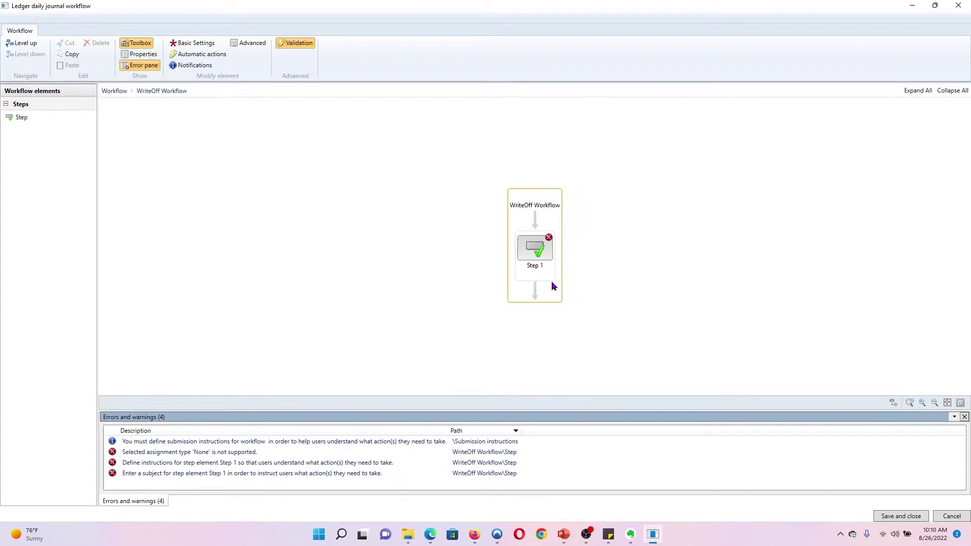
{"action": "left_click", "coordinate": [564, 533]}
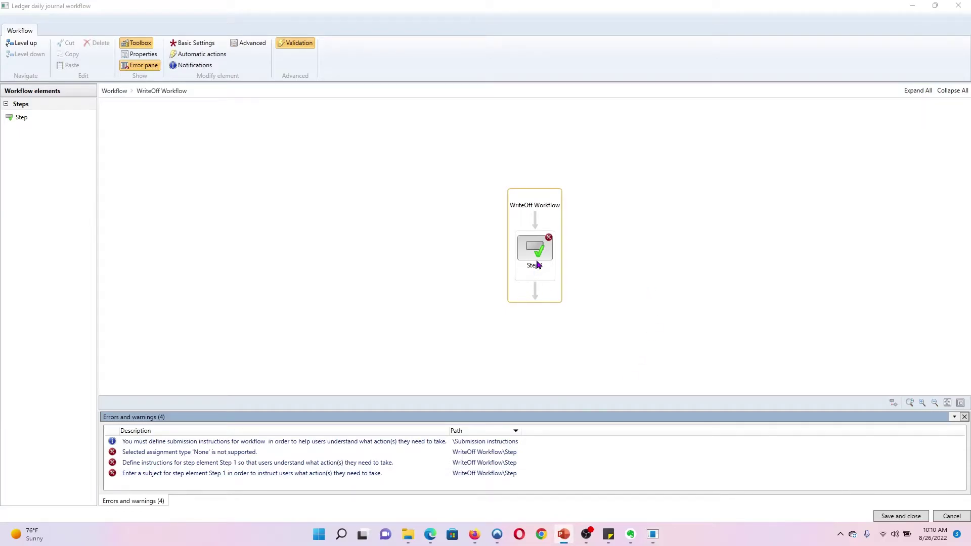
{"action": "right_click", "coordinate": [536, 269]}
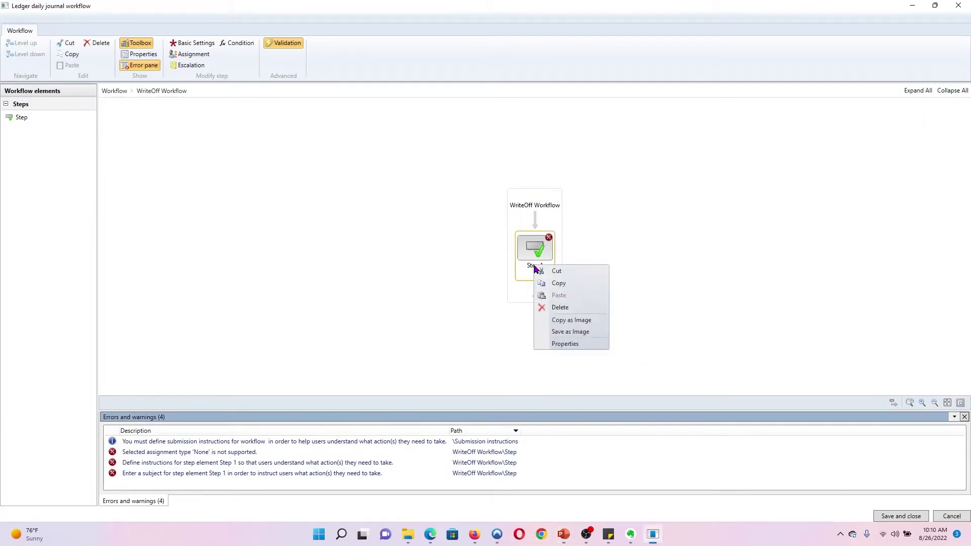
{"action": "left_click", "coordinate": [576, 344]}
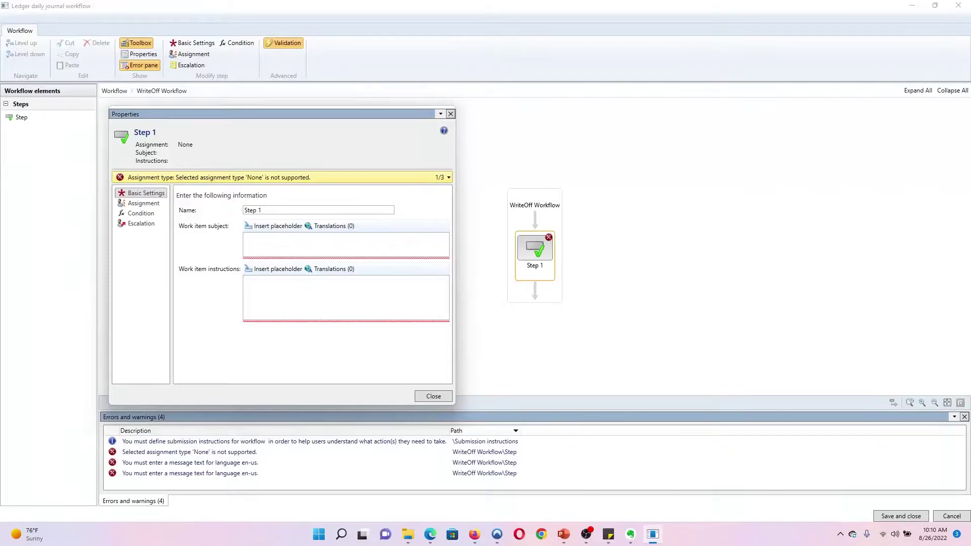
{"action": "key", "text": "alt+Tab"}
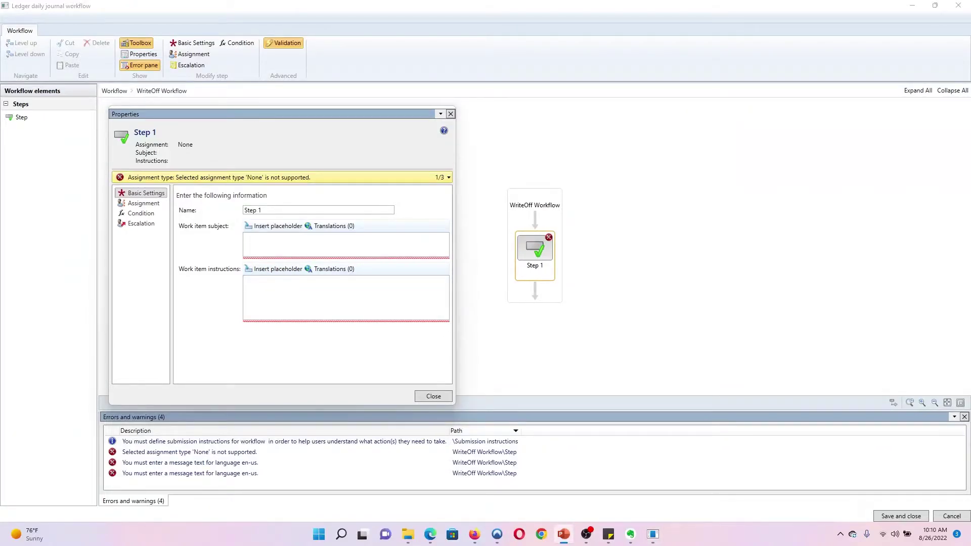
{"action": "left_click", "coordinate": [277, 209]}
{"action": "type", "text": "Level 1 - Write-off $0-1K"}
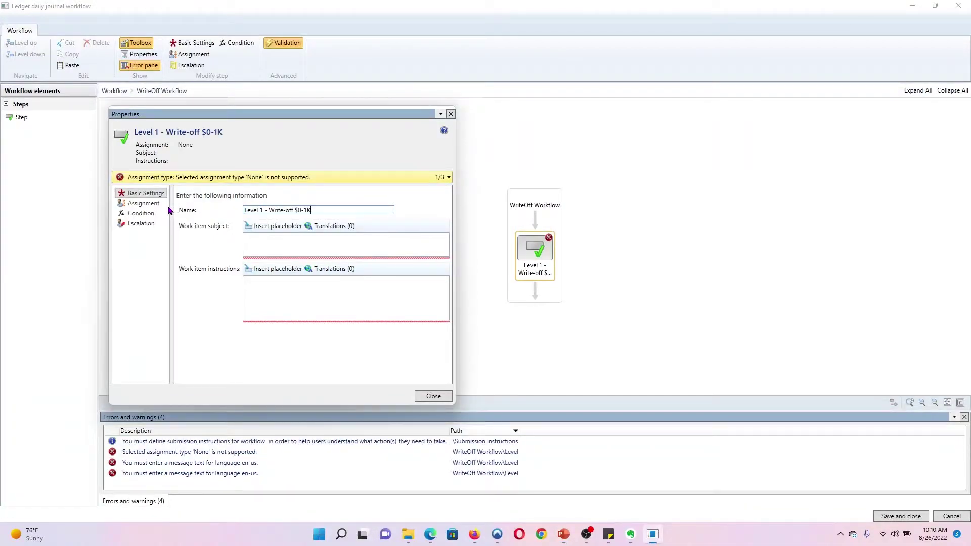
{"action": "left_click_drag", "start_coordinate": [311, 210], "coordinate": [272, 208]}
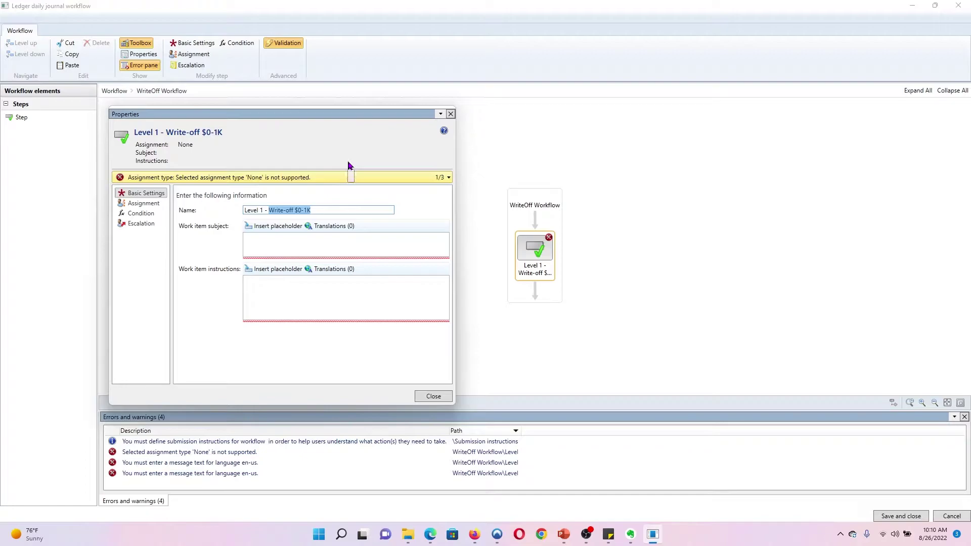
{"action": "type", "text": "A"}
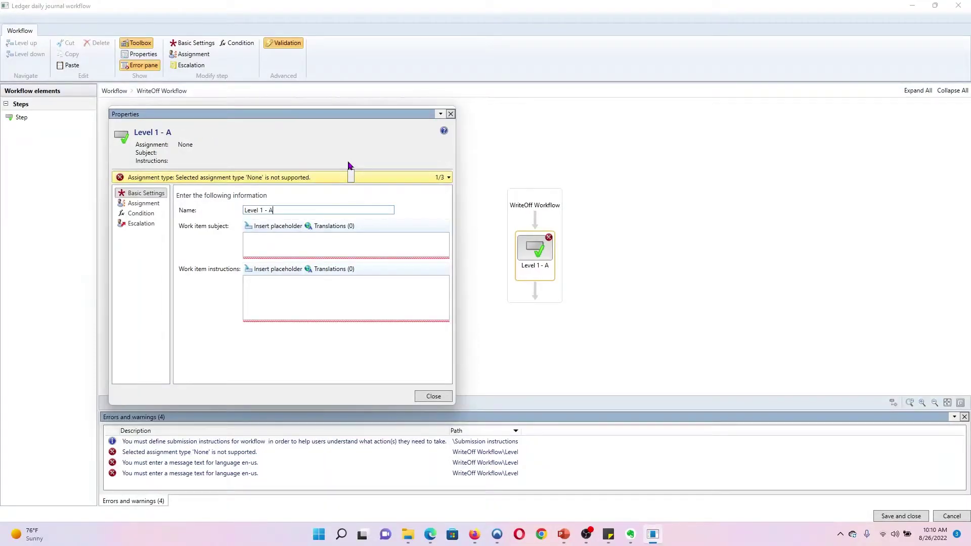
{"action": "type", "text": "lways"}
- Enter "Please approve write-off" as both the work item subject and the work item instructions of the Level 1 step
{"action": "left_click", "coordinate": [303, 248]}
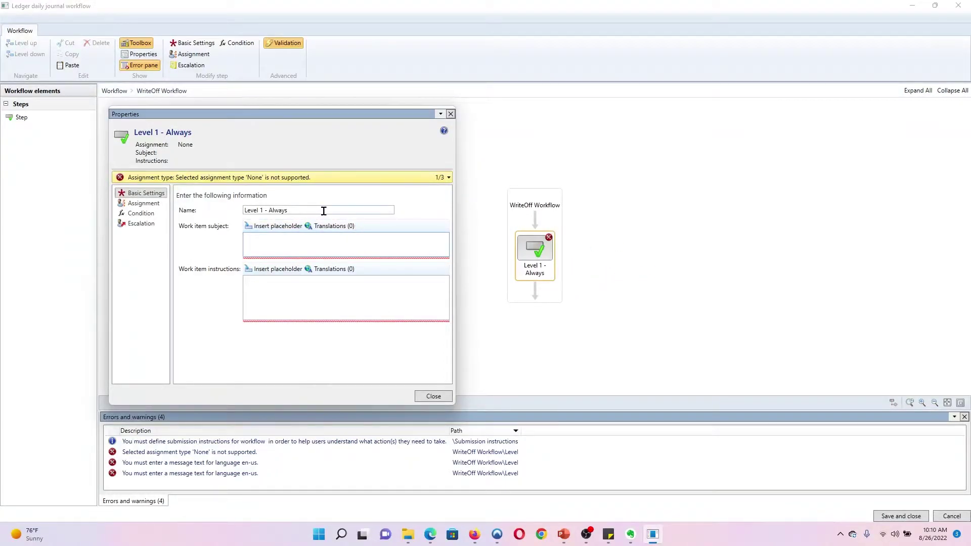
{"action": "type", "text": "Please "}
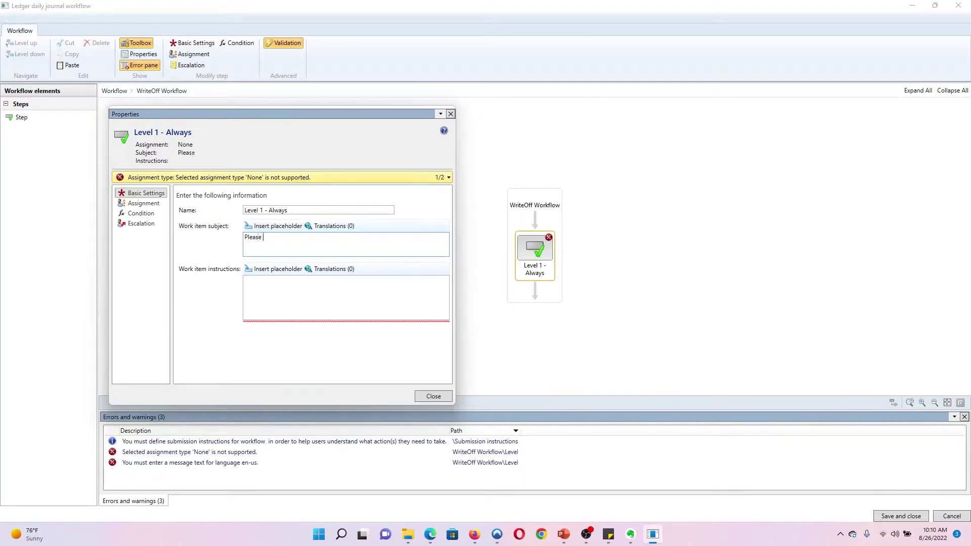
{"action": "type", "text": "approve write-of"}
{"action": "type", "text": "ff"}
{"action": "left_click_drag", "start_coordinate": [329, 244], "coordinate": [211, 229]}
{"action": "key", "text": "ctrl+c"}
{"action": "left_click", "coordinate": [303, 300]}
{"action": "key", "text": "ctrl+v"}
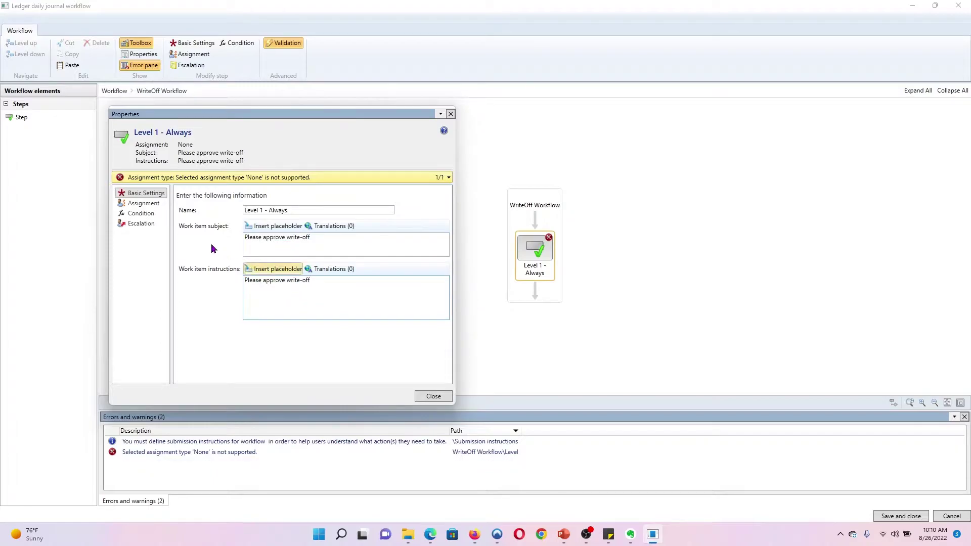
- Assign the Level 1 step by participant to User group participants, using the Level 1 - Write-off $0-1K group
{"action": "left_click", "coordinate": [147, 206]}
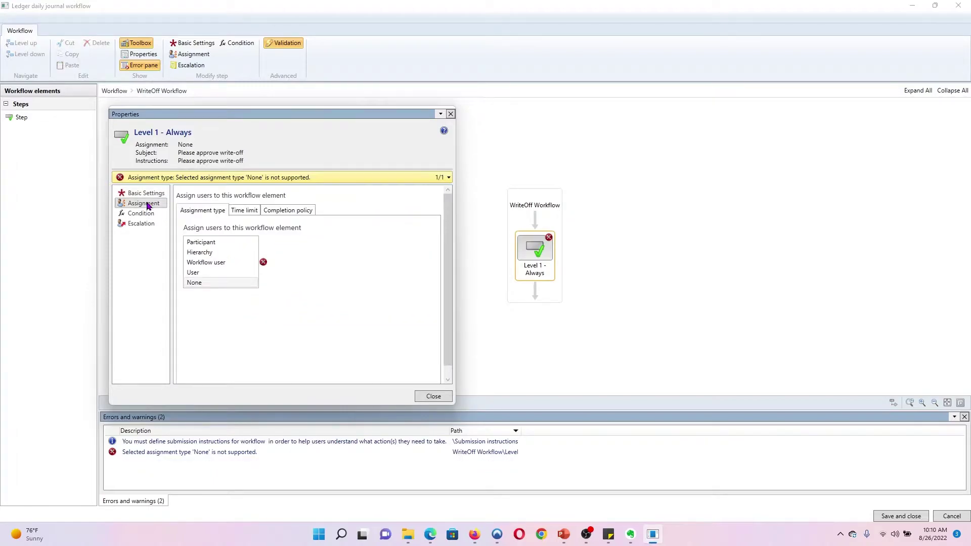
{"action": "left_click", "coordinate": [224, 243]}
{"action": "left_click", "coordinate": [256, 213]}
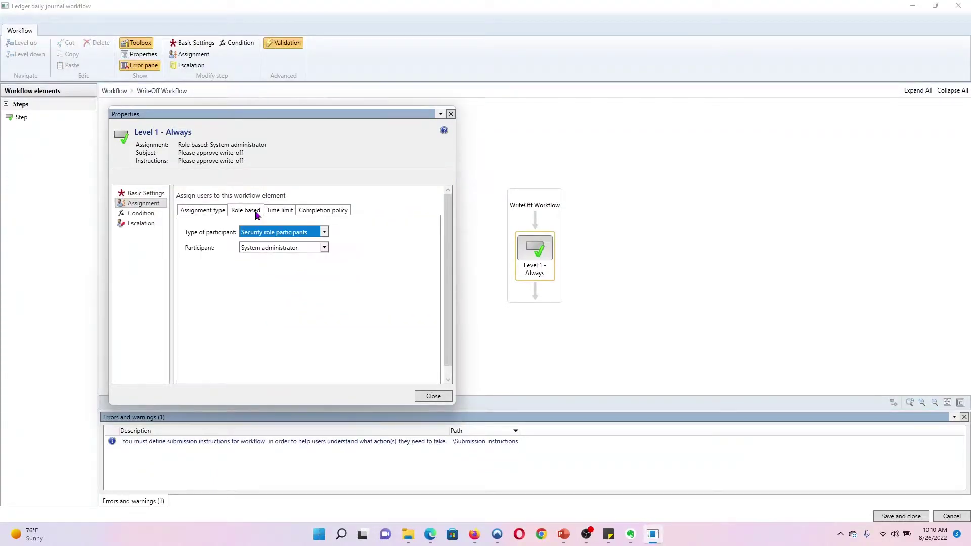
{"action": "left_click", "coordinate": [273, 231]}
{"action": "left_click", "coordinate": [260, 262]}
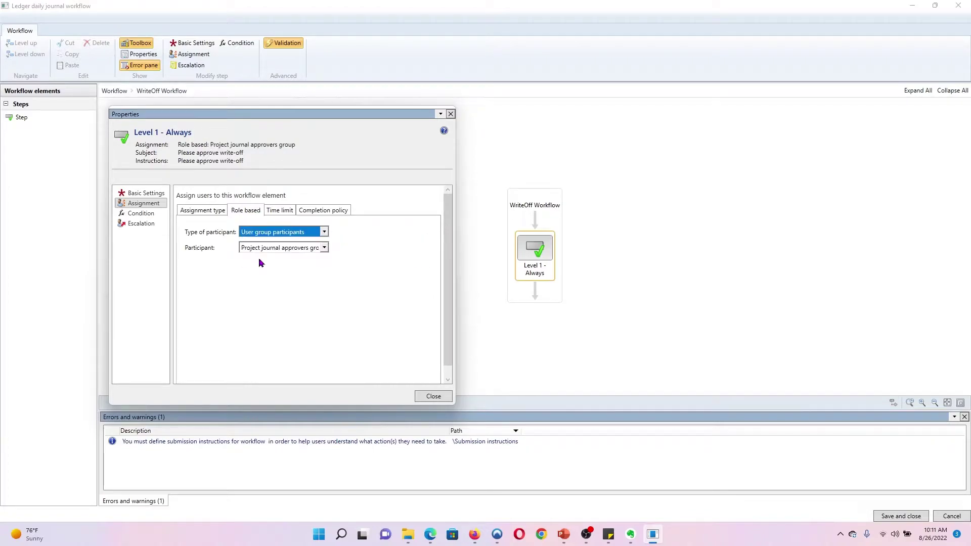
{"action": "left_click", "coordinate": [273, 247]}
{"action": "left_click", "coordinate": [276, 278]}
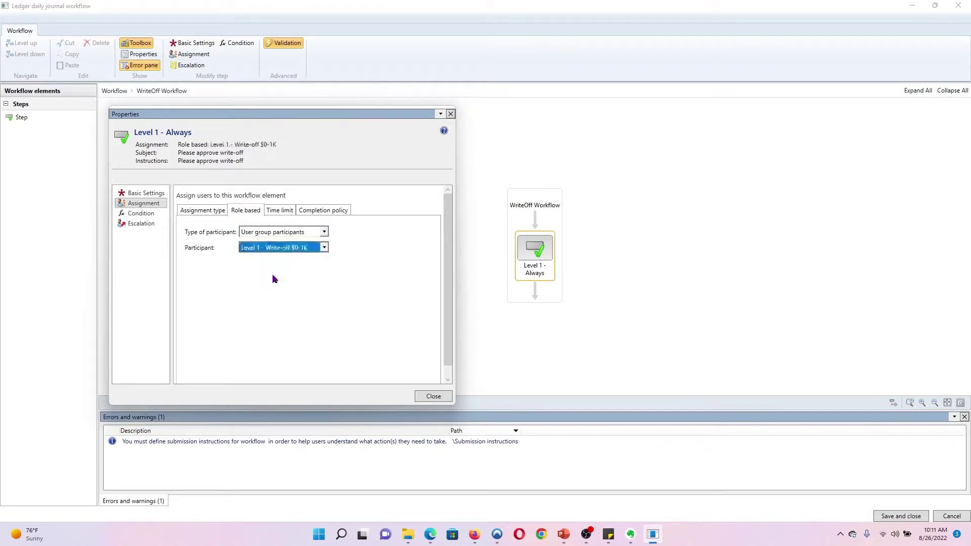
- Set the Level 1 step's time limit to 3 days, check its completion policy and condition, and close its properties
{"action": "left_click", "coordinate": [284, 209]}
{"action": "left_click_drag", "start_coordinate": [259, 252], "coordinate": [204, 256]}
{"action": "type", "text": "3"}
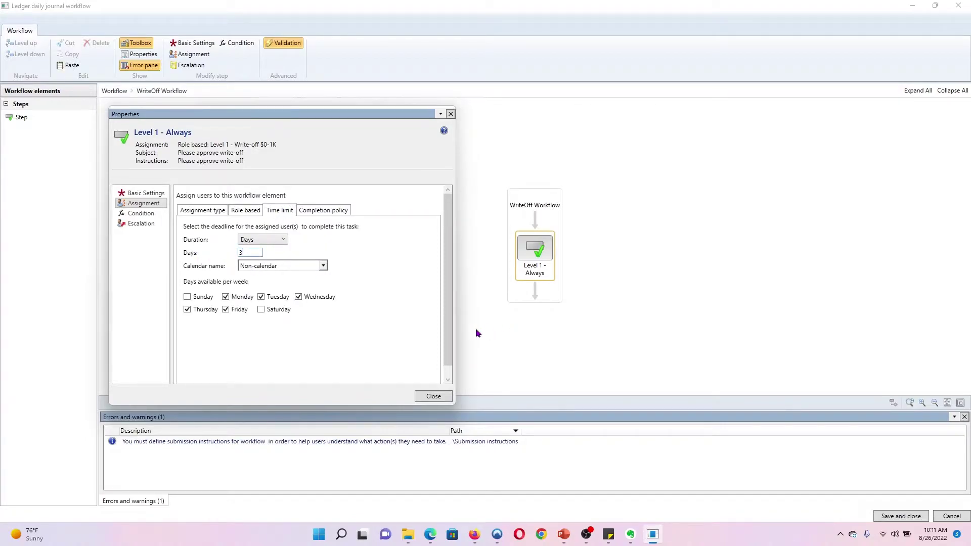
{"action": "left_click", "coordinate": [319, 208]}
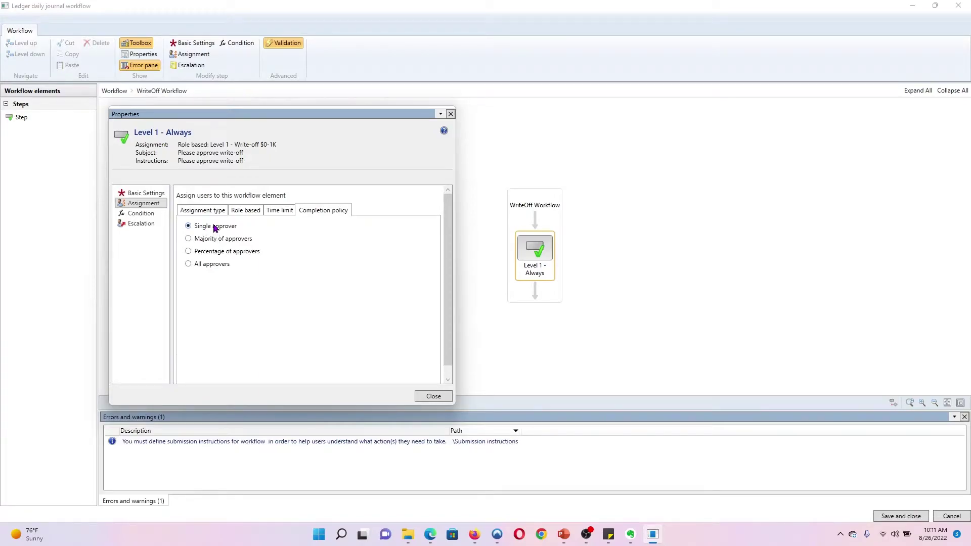
{"action": "left_click", "coordinate": [141, 214]}
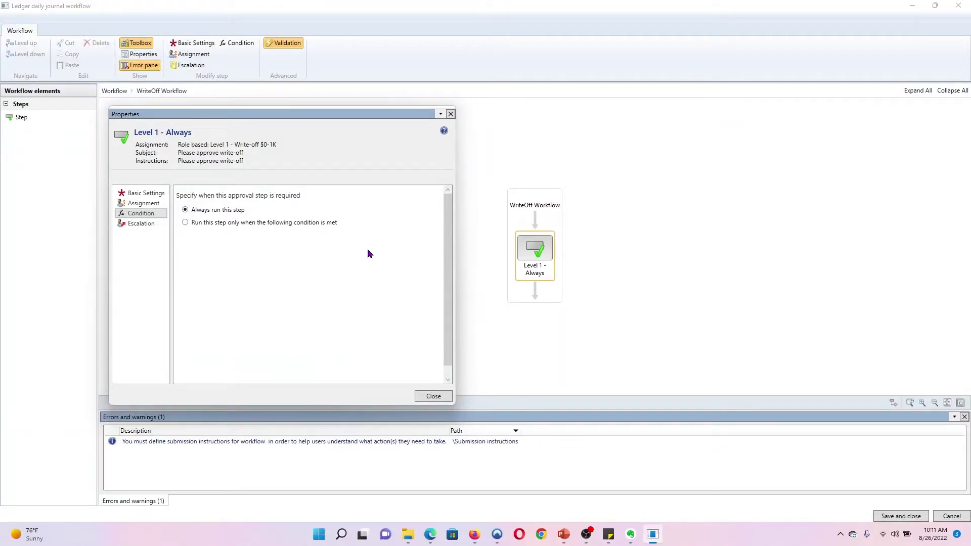
{"action": "left_click", "coordinate": [434, 397]}
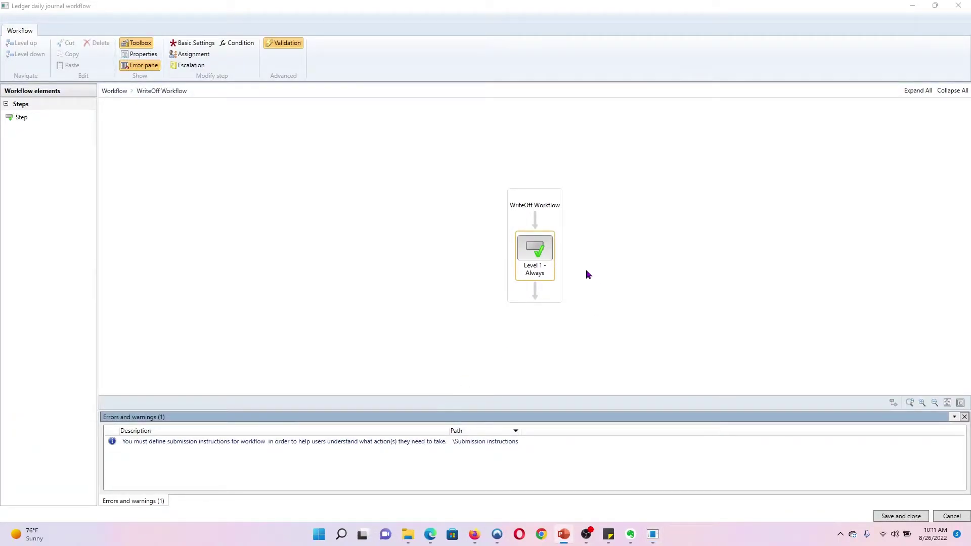
- Duplicate the Level 1 - Always step within the WriteOff Workflow approval element
{"action": "right_click", "coordinate": [547, 261]}
{"action": "left_click", "coordinate": [570, 278]}
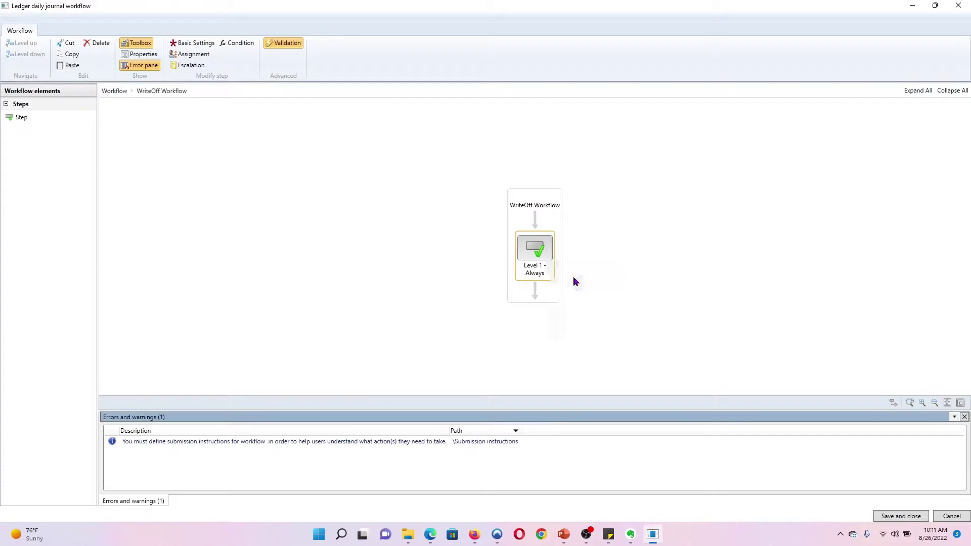
{"action": "key", "text": "ctrl+v"}
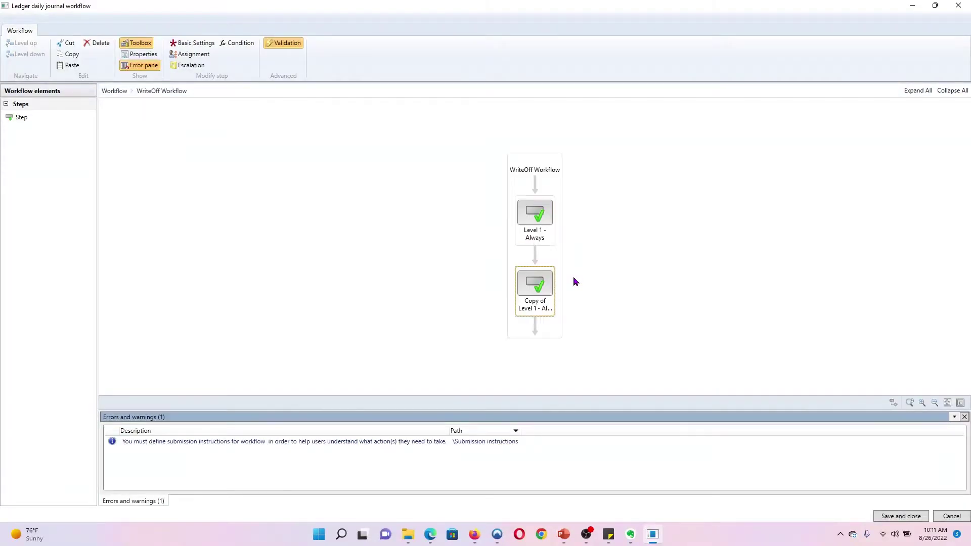
- Rename the copied approval step as Level 2 - >$1K
{"action": "right_click", "coordinate": [541, 304]}
{"action": "left_click", "coordinate": [569, 381]}
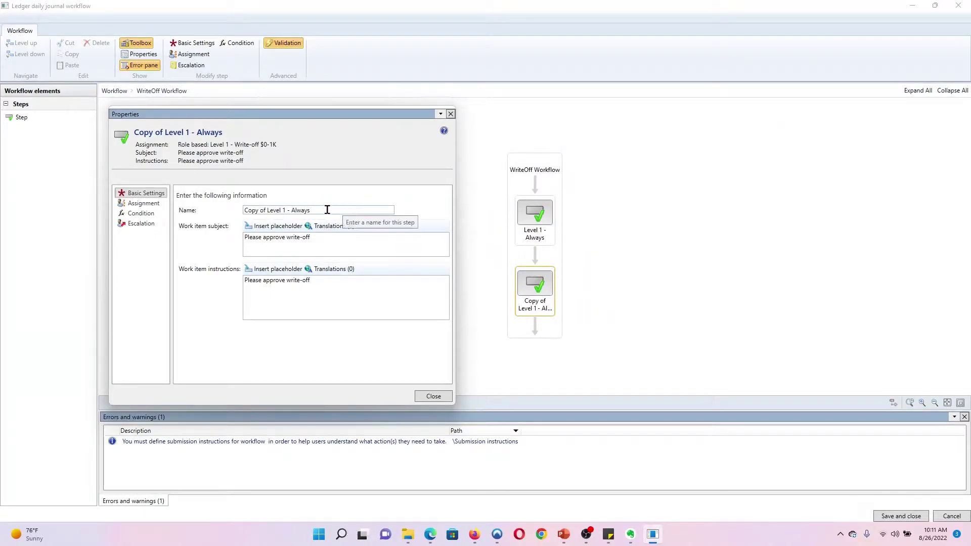
{"action": "left_click", "coordinate": [266, 210]}
{"action": "key", "text": "BackSpace"}
{"action": "key", "text": "BackSpace"}
{"action": "key", "text": "BackSpace"}
{"action": "key", "text": "BackSpace"}
{"action": "key", "text": "BackSpace"}
{"action": "key", "text": "BackSpace"}
{"action": "key", "text": "BackSpace"}
{"action": "key", "text": "BackSpace"}
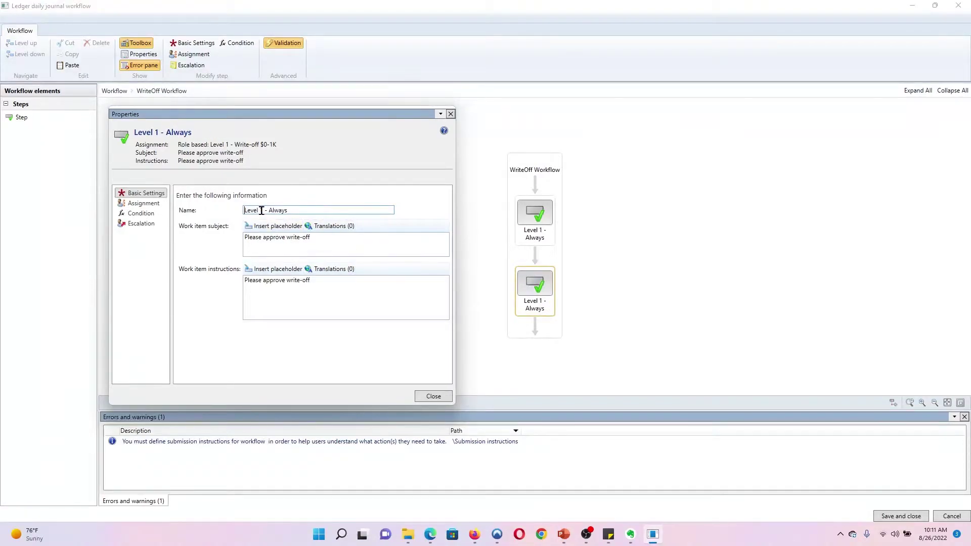
{"action": "key", "text": "Delete"}
{"action": "key", "text": "Delete"}
{"action": "type", "text": "2"}
{"action": "key", "text": "BackSpace"}
{"action": "key", "text": "BackSpace"}
{"action": "key", "text": "BackSpace"}
{"action": "key", "text": "BackSpace"}
{"action": "key", "text": "BackSpace"}
{"action": "type", "text": ">$1K"}
- Assign the Level 2 step to the Level 2 - Write-off $1K-5K user group
{"action": "left_click", "coordinate": [151, 203]}
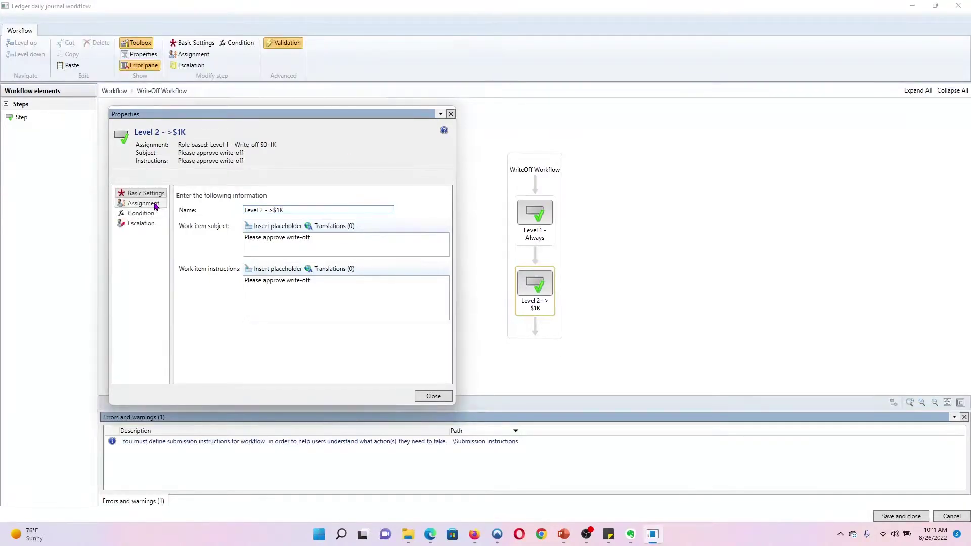
{"action": "left_click", "coordinate": [246, 211]}
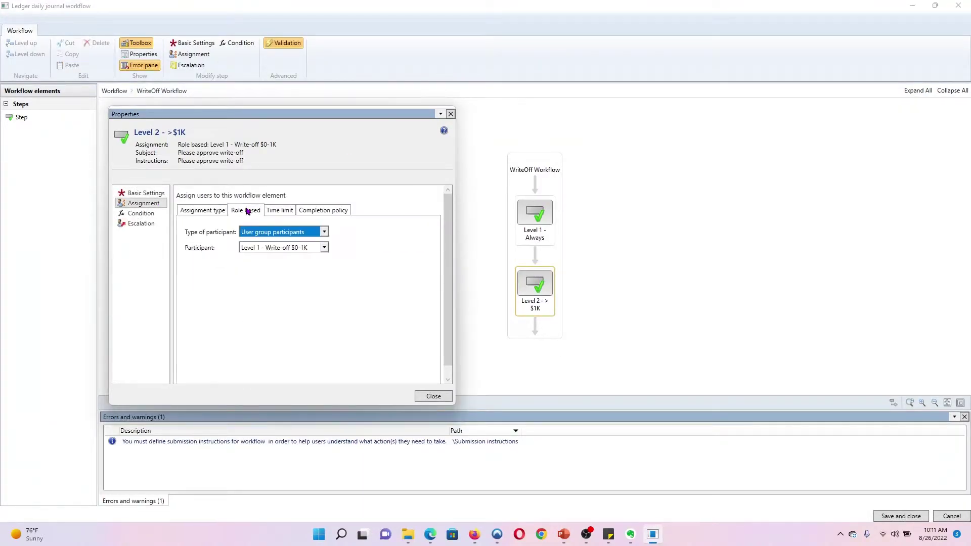
{"action": "left_click", "coordinate": [281, 248]}
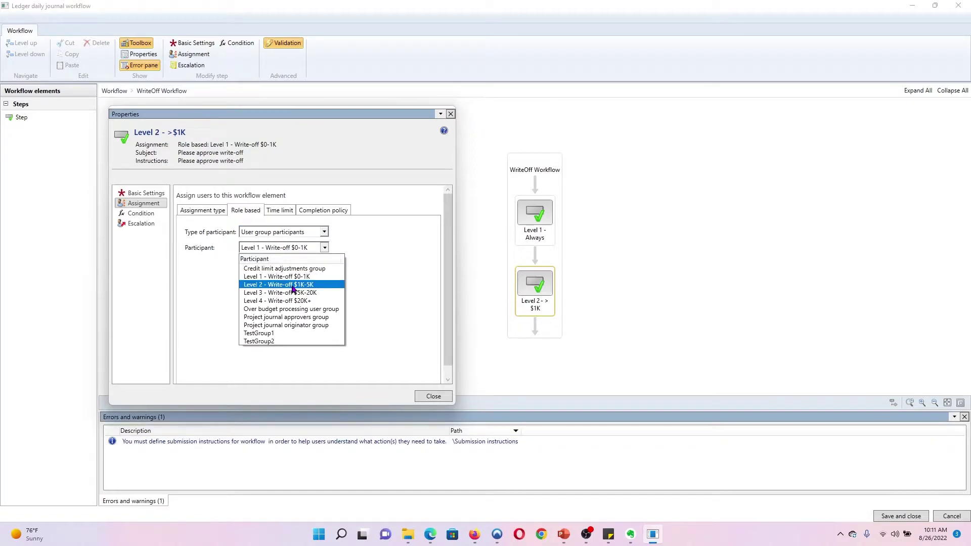
{"action": "left_click", "coordinate": [293, 285]}
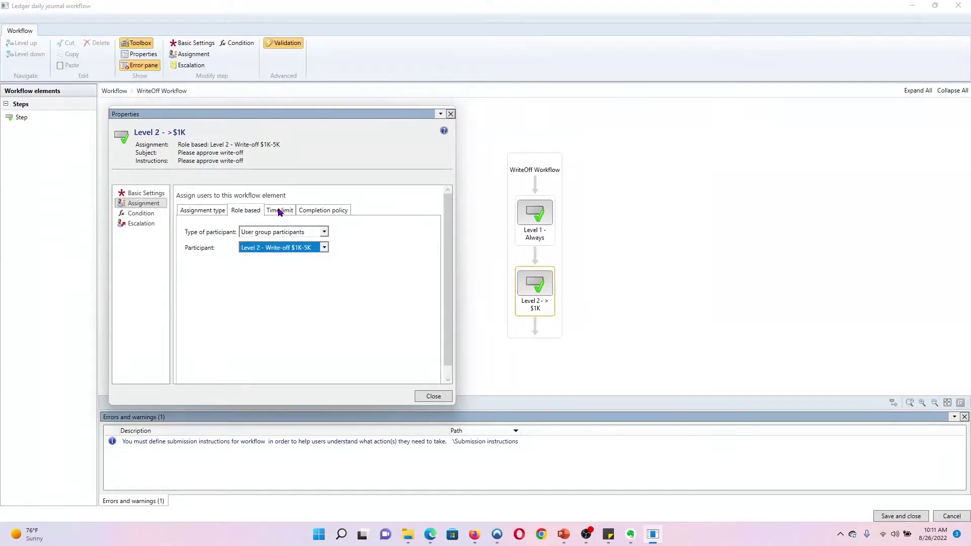
- Make the Level 2 step run only on a condition, based on the Ledger journal table's Journal credit total
{"action": "left_click", "coordinate": [151, 213]}
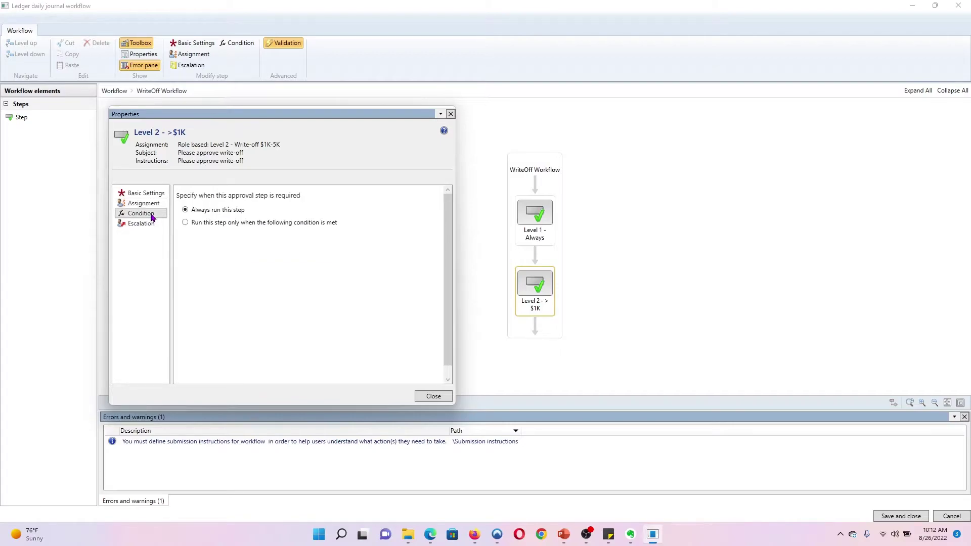
{"action": "left_click", "coordinate": [185, 223]}
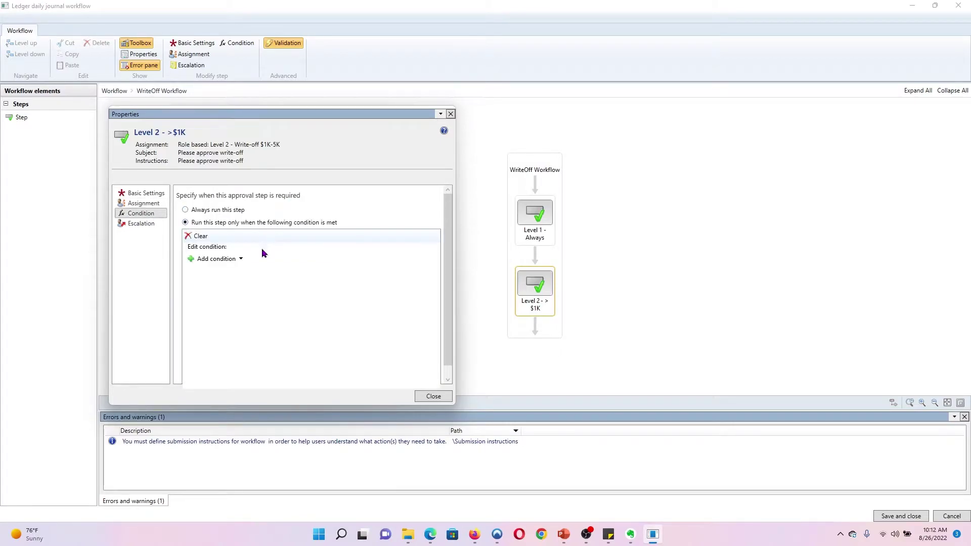
{"action": "left_click", "coordinate": [204, 259]}
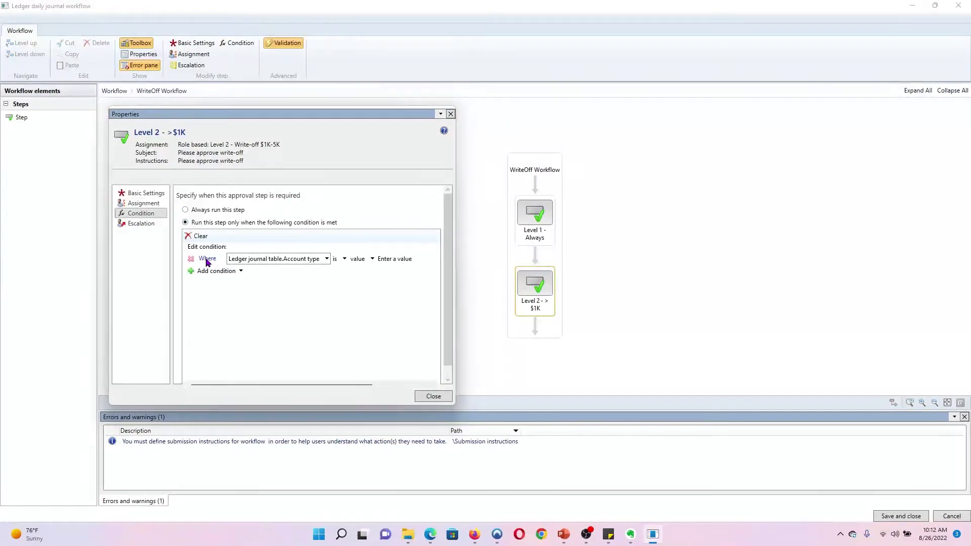
{"action": "left_click", "coordinate": [326, 259]}
{"action": "mouse_move", "coordinate": [297, 271]}
{"action": "scroll", "coordinate": [427, 353], "scroll_direction": "down", "scroll_amount": 13}
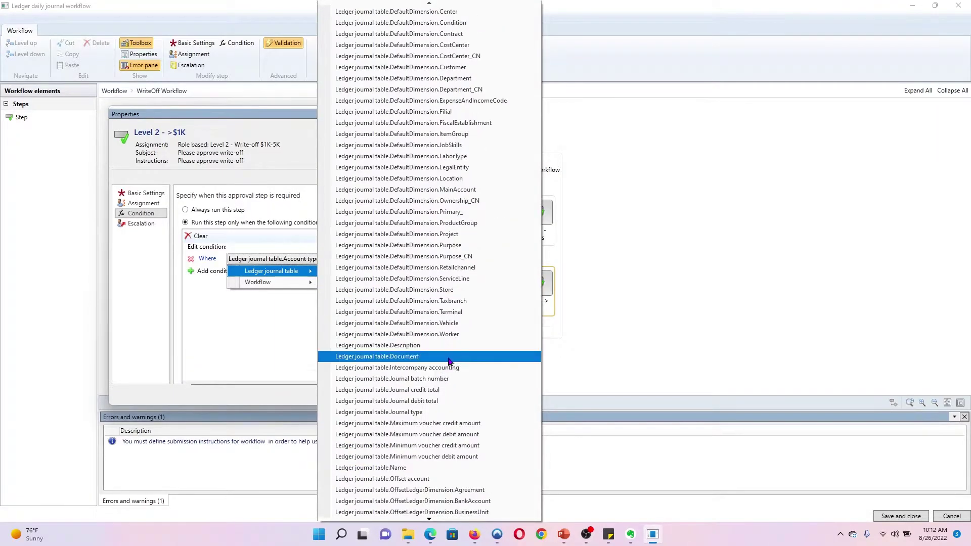
{"action": "scroll", "coordinate": [435, 419], "scroll_direction": "down", "scroll_amount": 3}
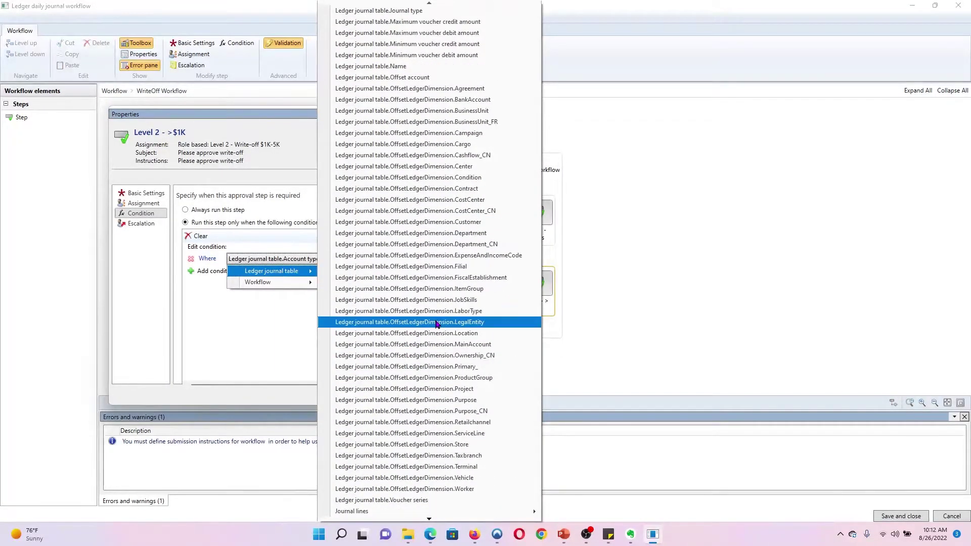
{"action": "scroll", "coordinate": [437, 324], "scroll_direction": "up", "scroll_amount": 5}
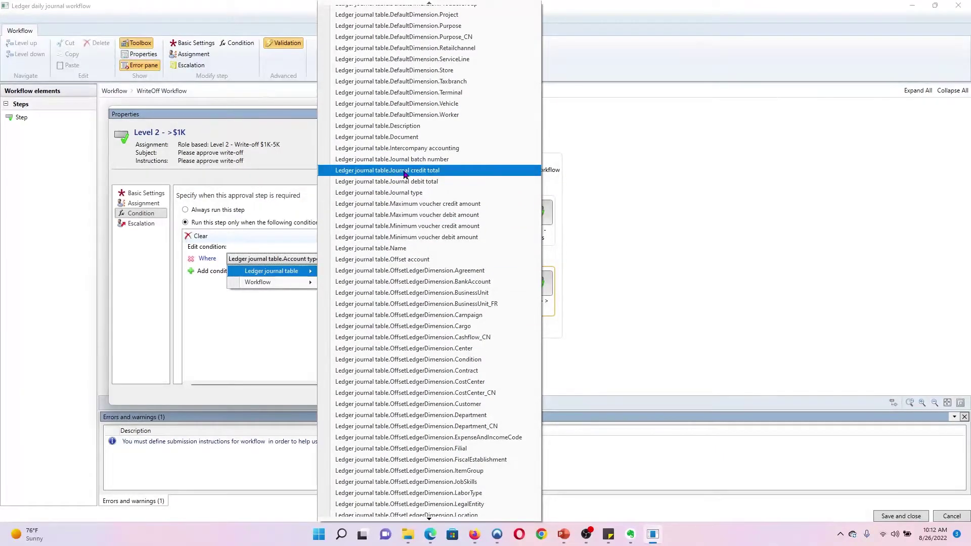
{"action": "left_click", "coordinate": [459, 173]}
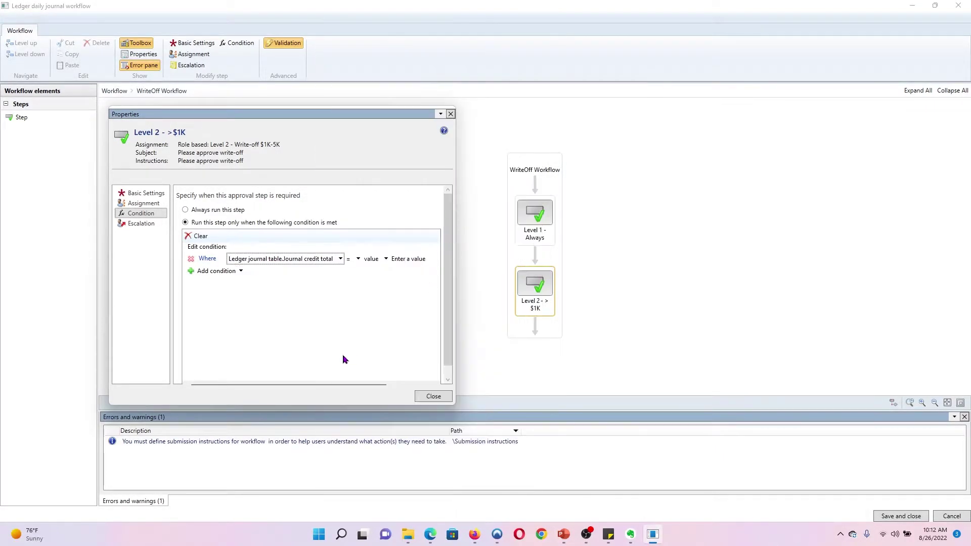
- Set the Level 2 condition to a journal credit total greater than 1000 and close the step's properties
{"action": "left_click", "coordinate": [359, 260]}
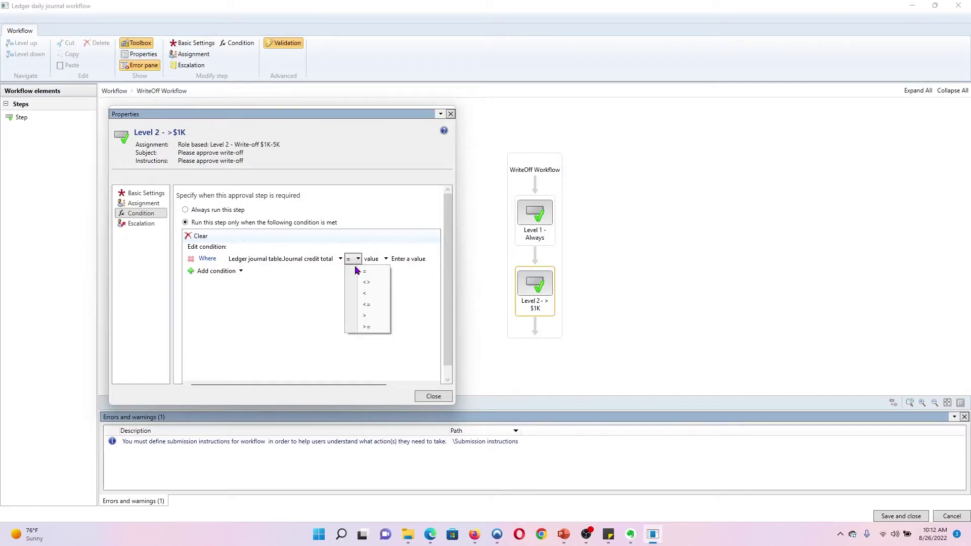
{"action": "left_click", "coordinate": [375, 317]}
{"action": "left_click", "coordinate": [403, 259]}
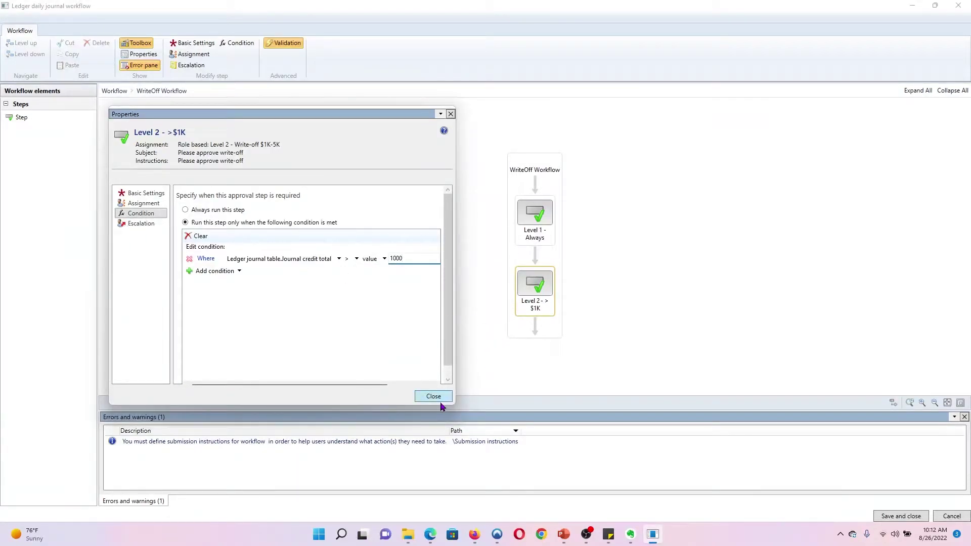
{"action": "scroll", "coordinate": [448, 358], "scroll_direction": "down", "scroll_amount": 1}
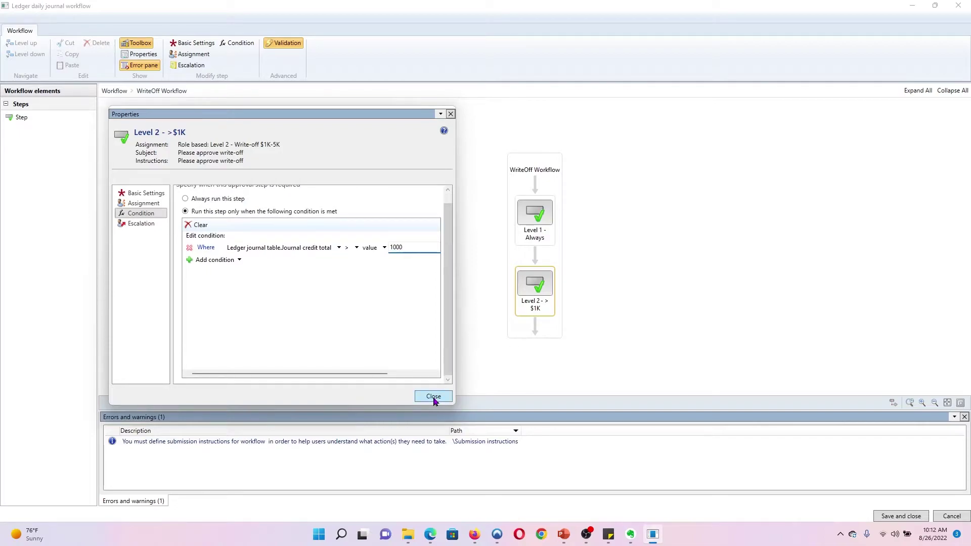
{"action": "left_click", "coordinate": [433, 397]}
- Duplicate the Level 2 - >$1K step within the WriteOff Workflow approval element
{"action": "right_click", "coordinate": [541, 306]}
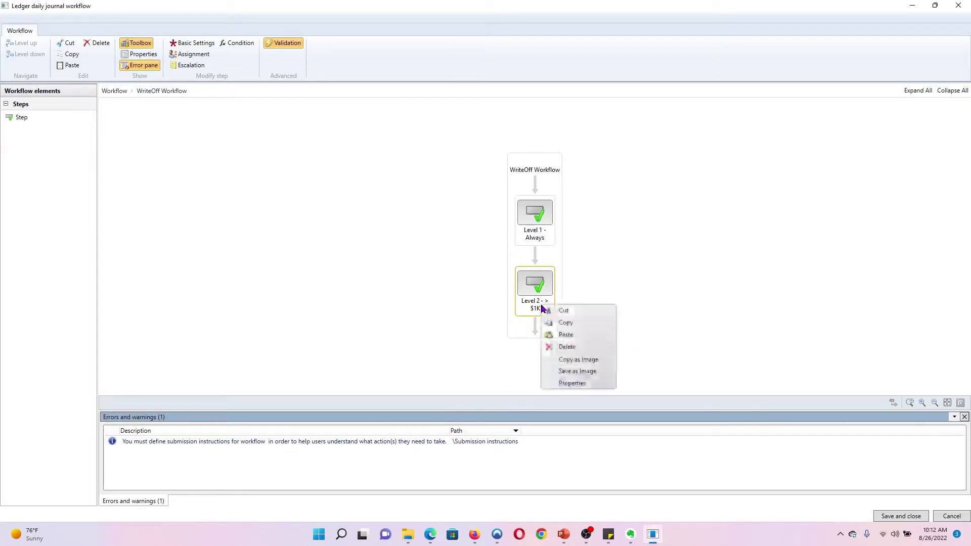
{"action": "left_click", "coordinate": [566, 322]}
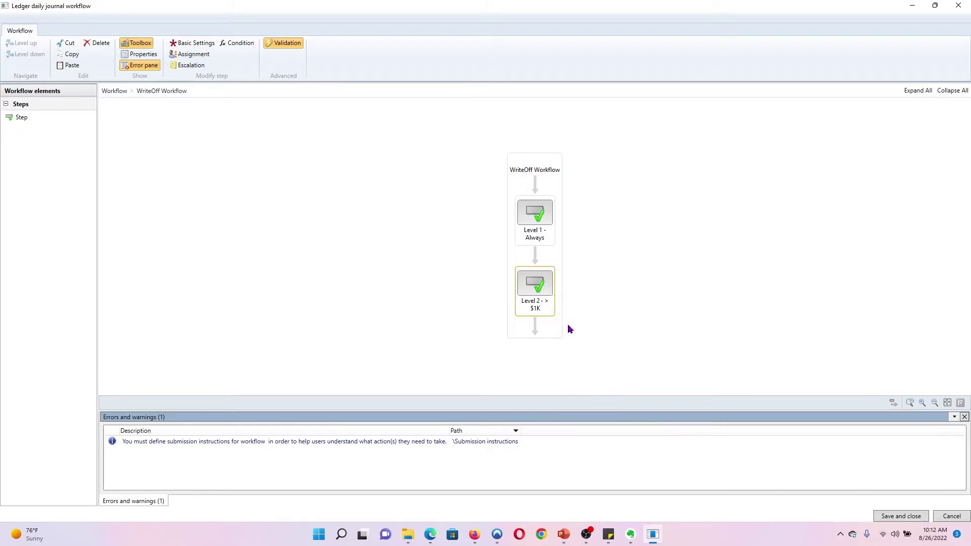
{"action": "key", "text": "ctrl+v"}
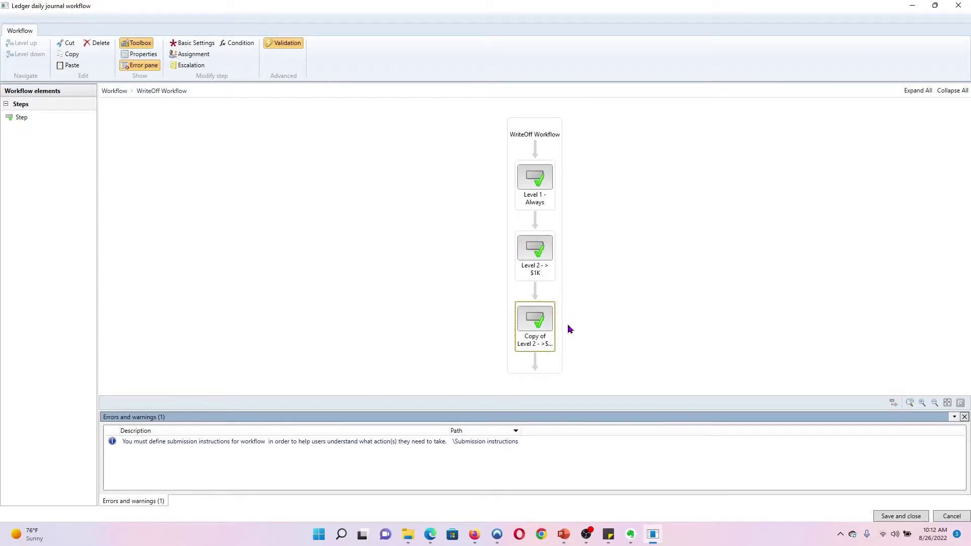
- Rename the copied Level 2 approval step as Level 3 - >$5K
{"action": "right_click", "coordinate": [532, 335]}
{"action": "left_click", "coordinate": [562, 413]}
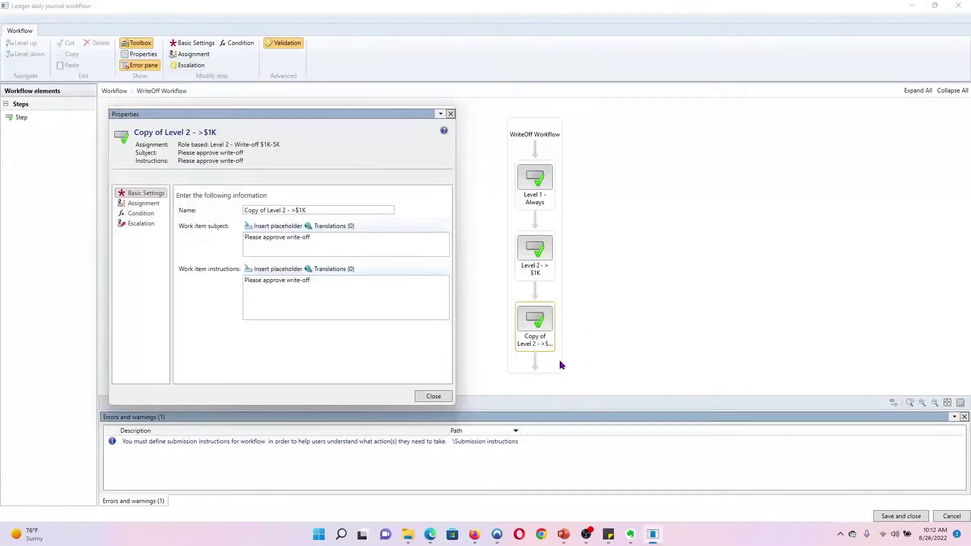
{"action": "left_click", "coordinate": [268, 210]}
{"action": "key", "text": "BackSpace"}
{"action": "key", "text": "BackSpace"}
{"action": "key", "text": "BackSpace"}
{"action": "key", "text": "BackSpace"}
{"action": "key", "text": "BackSpace"}
{"action": "key", "text": "BackSpace"}
{"action": "key", "text": "BackSpace"}
{"action": "key", "text": "BackSpace"}
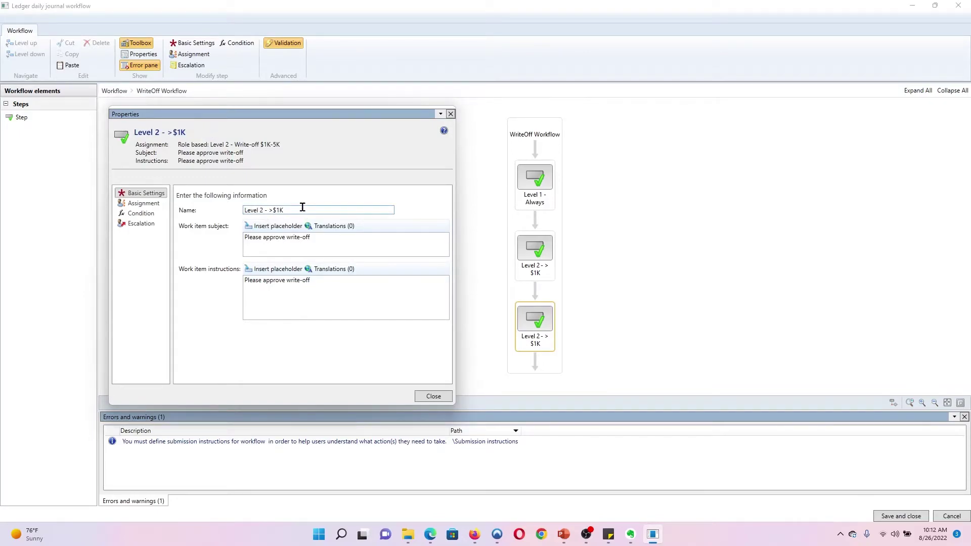
{"action": "key", "text": "BackSpace"}
{"action": "type", "text": "3"}
{"action": "key", "text": "BackSpace"}
{"action": "key", "text": "BackSpace"}
{"action": "type", "text": "5k"}
{"action": "key", "text": "BackSpace"}
{"action": "type", "text": "K"}
- Assign the Level 3 step to the Level 3 - Write-off $5K-20K user group
{"action": "left_click", "coordinate": [135, 204]}
{"action": "left_click", "coordinate": [249, 212]}
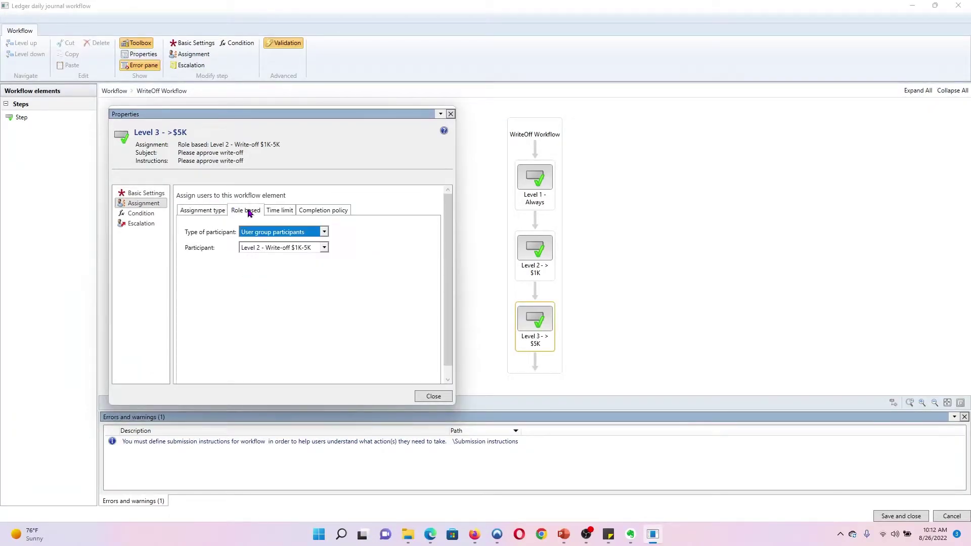
{"action": "left_click", "coordinate": [283, 249]}
{"action": "left_click", "coordinate": [288, 293]}
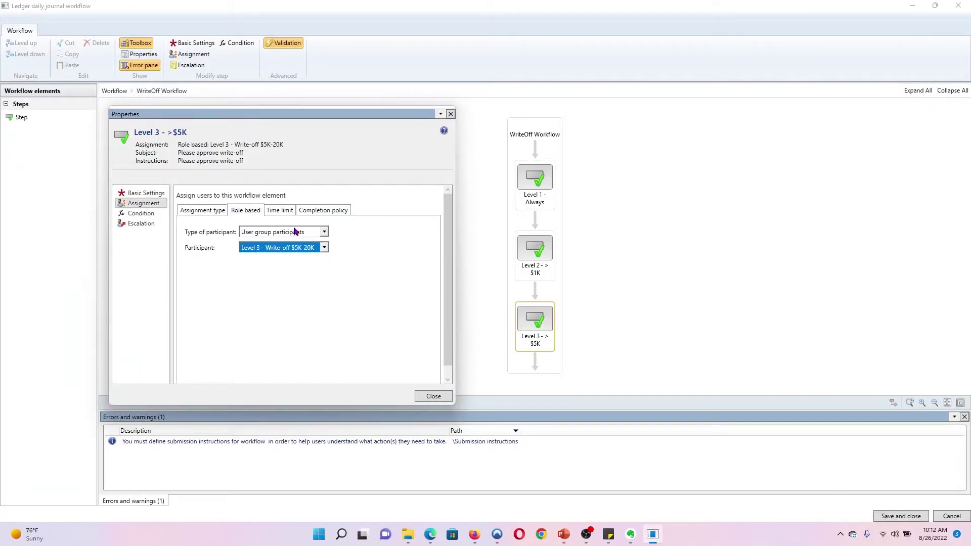
- Set the Level 3 condition's journal credit total threshold to 5000 and close the step's properties
{"action": "left_click", "coordinate": [136, 213]}
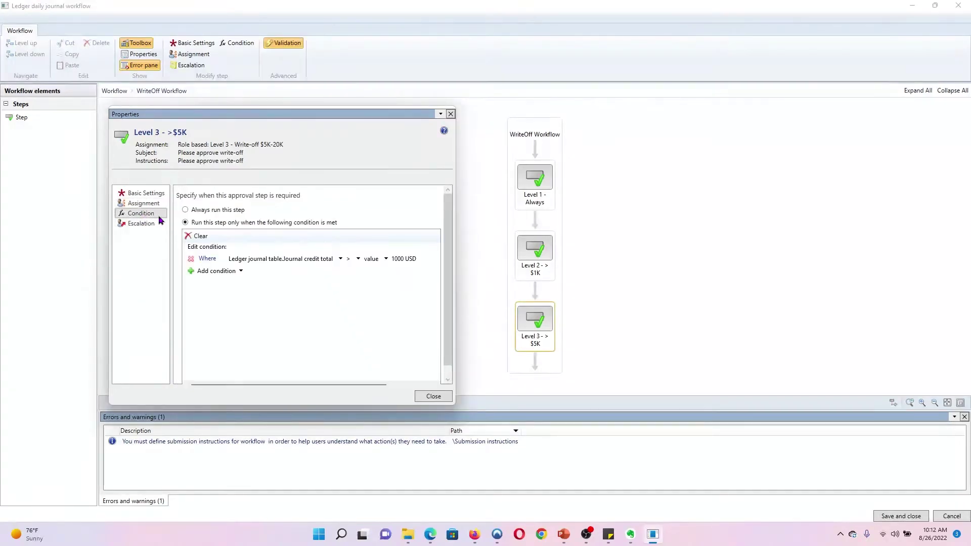
{"action": "left_click", "coordinate": [426, 259]}
{"action": "left_click_drag", "start_coordinate": [422, 259], "coordinate": [379, 258]}
{"action": "type", "text": "5000"}
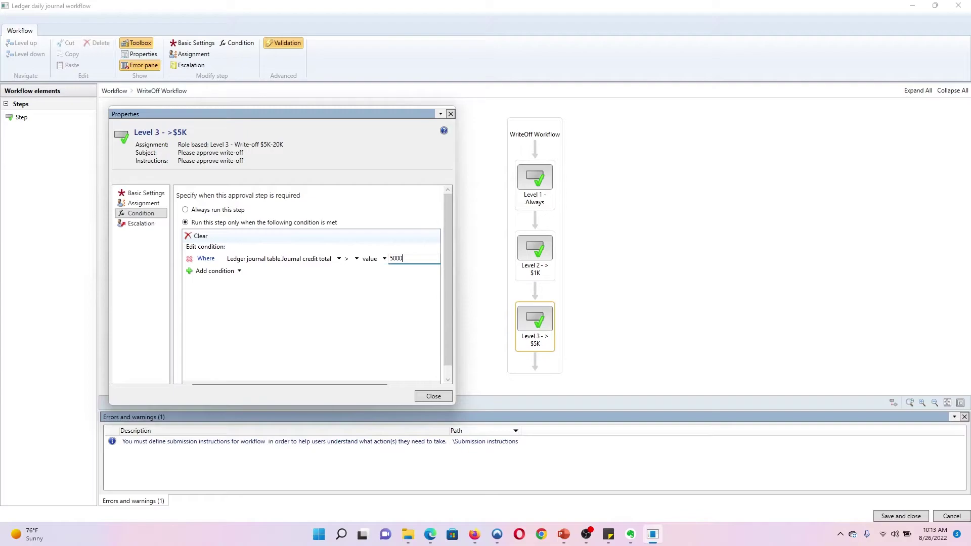
{"action": "left_click", "coordinate": [434, 396]}
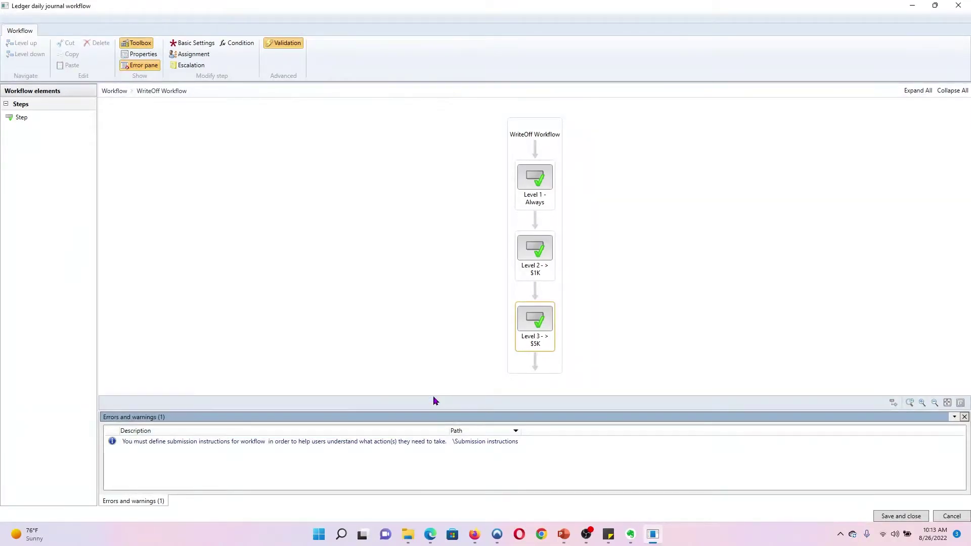
- Duplicate the Level 3 - >$5K step within the WriteOff Workflow approval element
{"action": "right_click", "coordinate": [535, 341]}
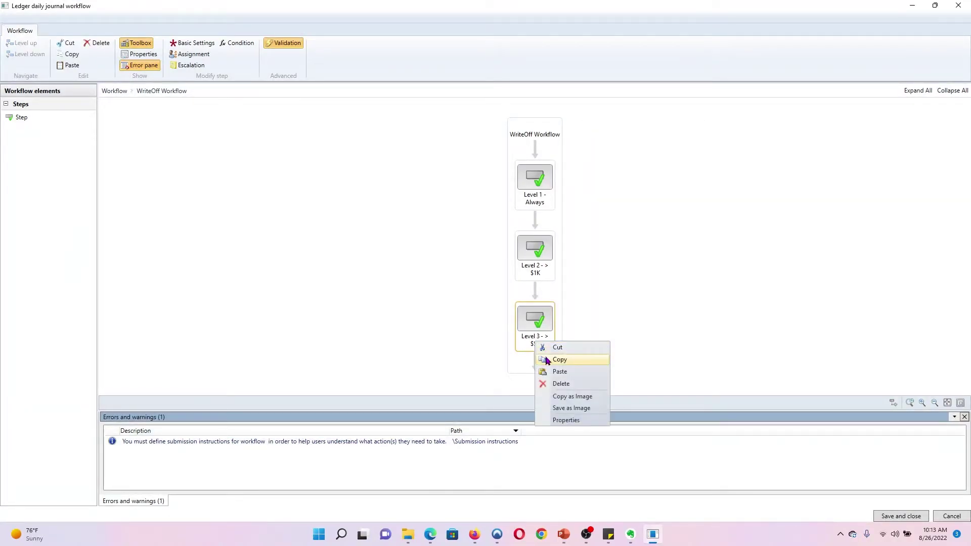
{"action": "left_click", "coordinate": [547, 359]}
{"action": "key", "text": "ctrl+v"}
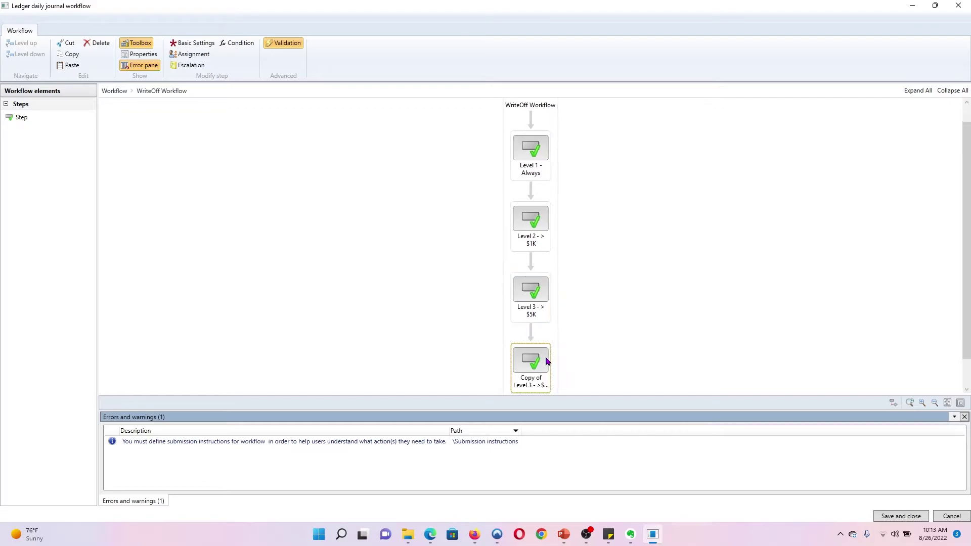
- Rename the copied Level 3 approval step as Level 4 - >$20K
{"action": "right_click", "coordinate": [529, 384]}
{"action": "left_click", "coordinate": [554, 459]}
{"action": "left_click", "coordinate": [321, 210]}
{"action": "left_click", "coordinate": [267, 211]}
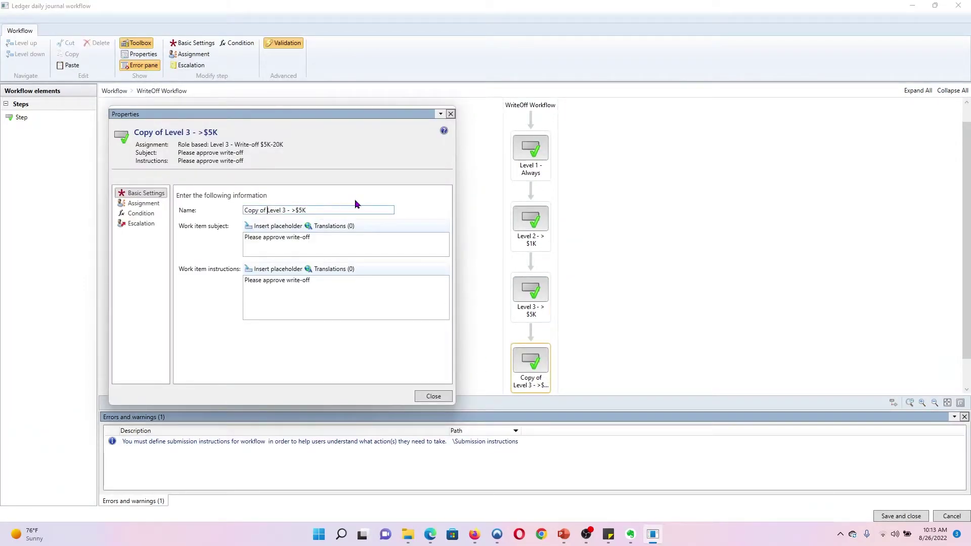
{"action": "key", "text": "BackSpace"}
{"action": "key", "text": "BackSpace"}
{"action": "key", "text": "BackSpace"}
{"action": "key", "text": "BackSpace"}
{"action": "key", "text": "BackSpace"}
{"action": "key", "text": "BackSpace"}
{"action": "key", "text": "BackSpace"}
{"action": "key", "text": "BackSpace"}
{"action": "left_click", "coordinate": [264, 210]}
{"action": "key", "text": "BackSpace"}
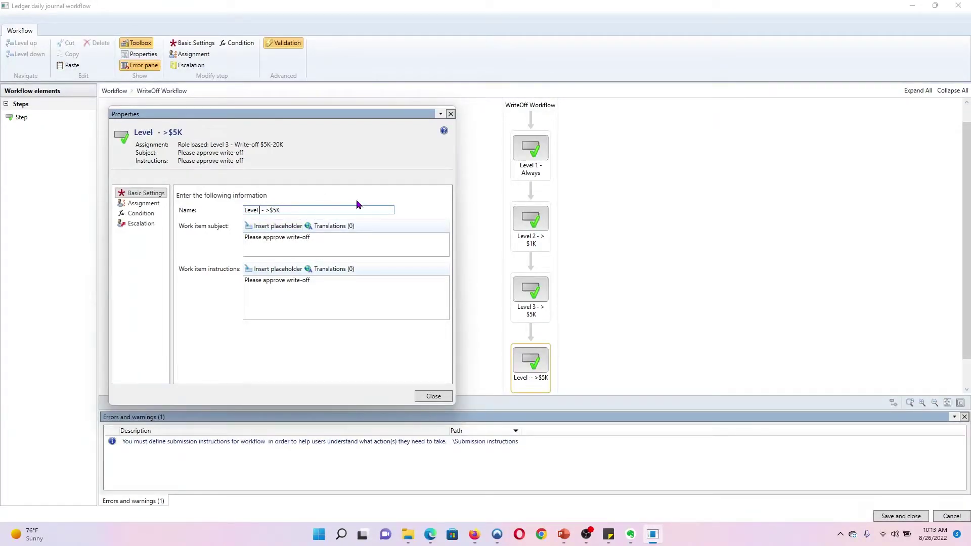
{"action": "type", "text": "4"}
{"action": "key", "text": "BackSpace"}
{"action": "key", "text": "BackSpace"}
{"action": "type", "text": "20"}
- Assign the Level 4 step to the Level 4 - Write-off $20K+ user group
{"action": "left_click", "coordinate": [142, 203]}
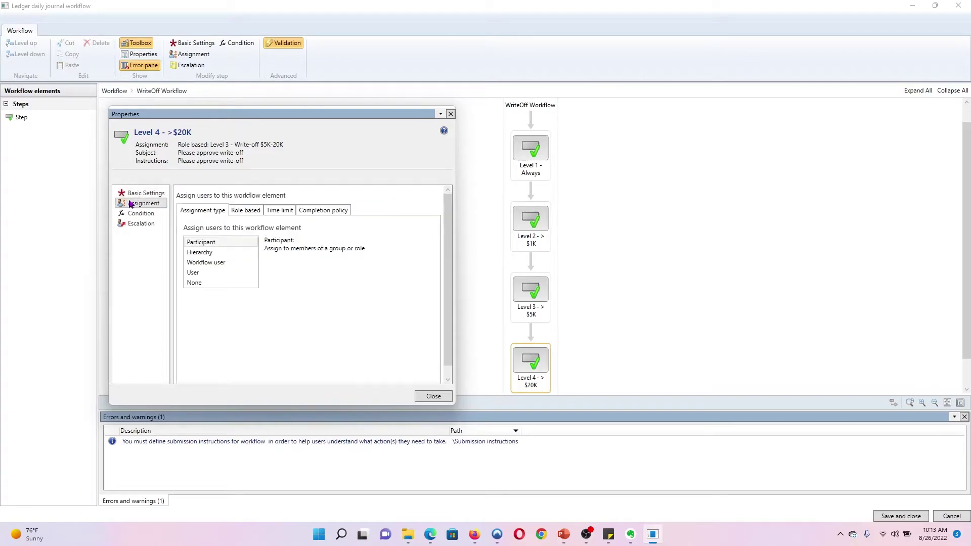
{"action": "left_click", "coordinate": [258, 213]}
{"action": "left_click", "coordinate": [293, 247]}
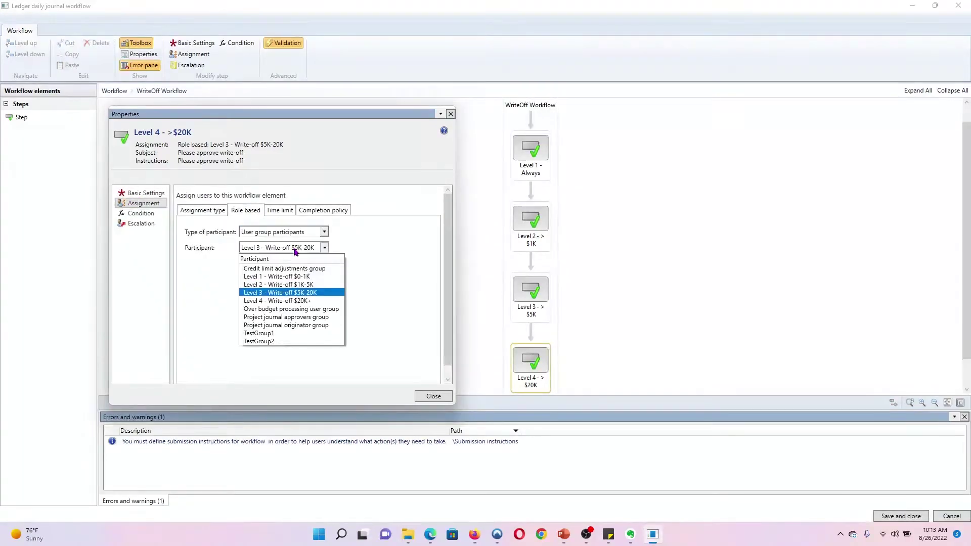
{"action": "left_click", "coordinate": [288, 302]}
- Set the Level 4 condition's journal credit total threshold to 20000 and close the step's properties
{"action": "left_click", "coordinate": [142, 213]}
{"action": "left_click", "coordinate": [415, 258]}
{"action": "left_click_drag", "start_coordinate": [416, 259], "coordinate": [373, 258]}
{"action": "type", "text": "20000"}
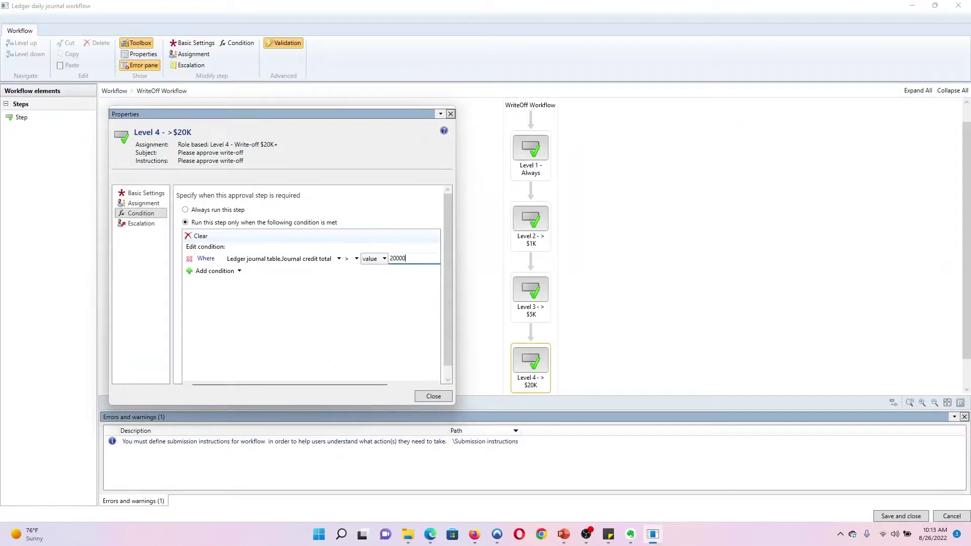
{"action": "left_click_drag", "start_coordinate": [445, 342], "coordinate": [446, 367]}
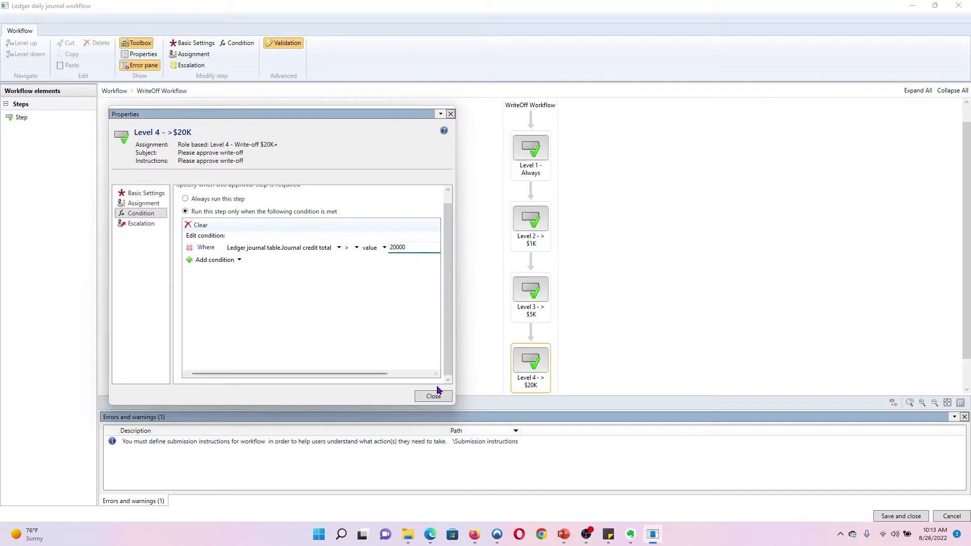
{"action": "left_click", "coordinate": [432, 395]}
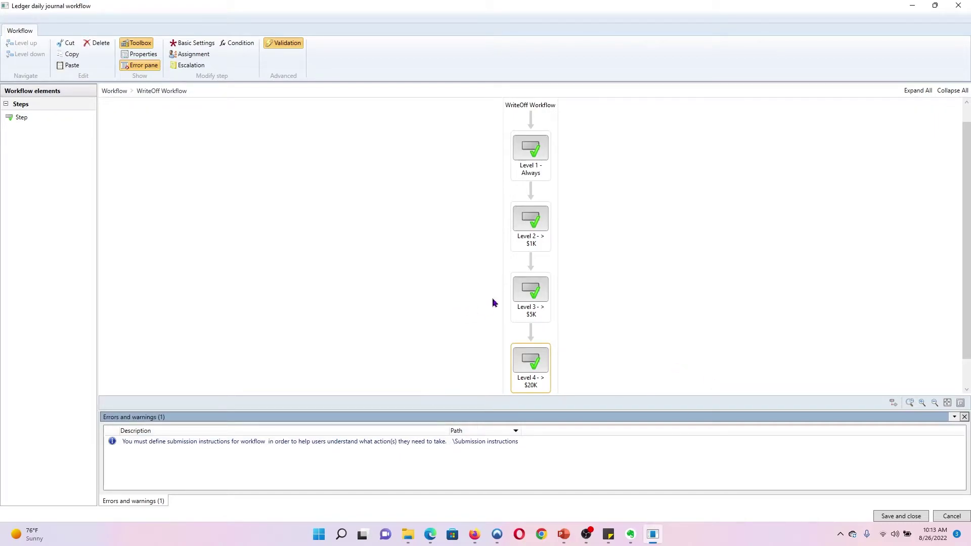
- Review the run conditions of the Level 3, Level 4 and Level 2 approval steps, along with the Level 4 assignment
{"action": "right_click", "coordinate": [523, 310]}
{"action": "left_click", "coordinate": [546, 392]}
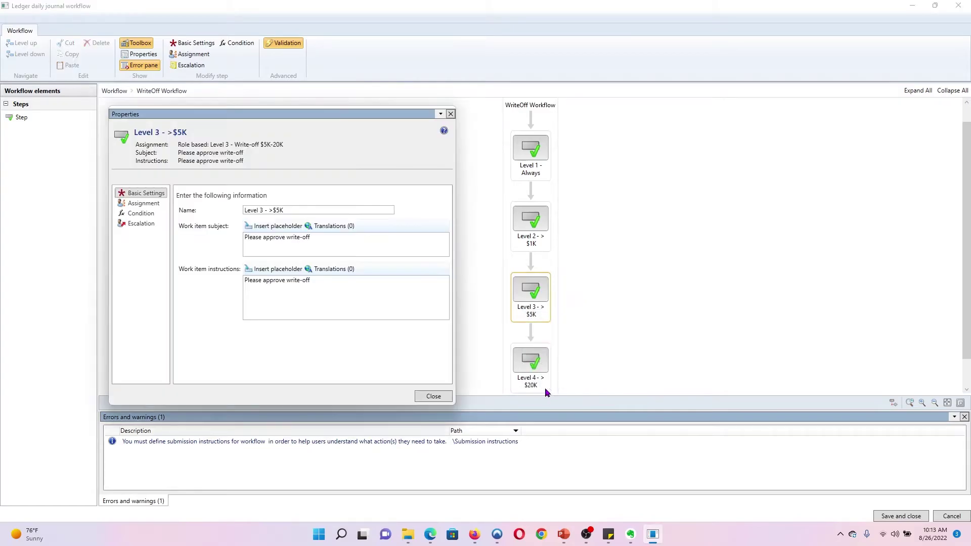
{"action": "left_click", "coordinate": [141, 213]}
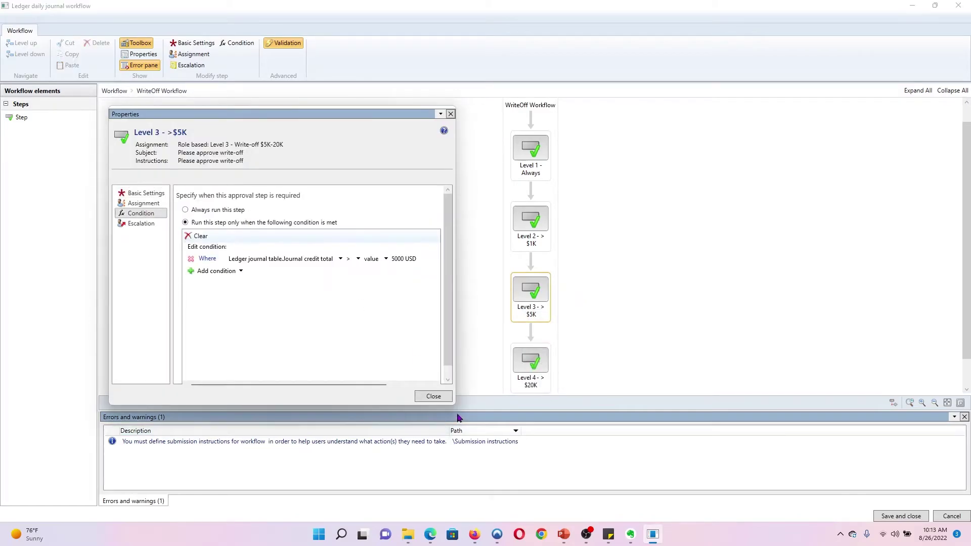
{"action": "left_click", "coordinate": [432, 396]}
{"action": "right_click", "coordinate": [535, 370]}
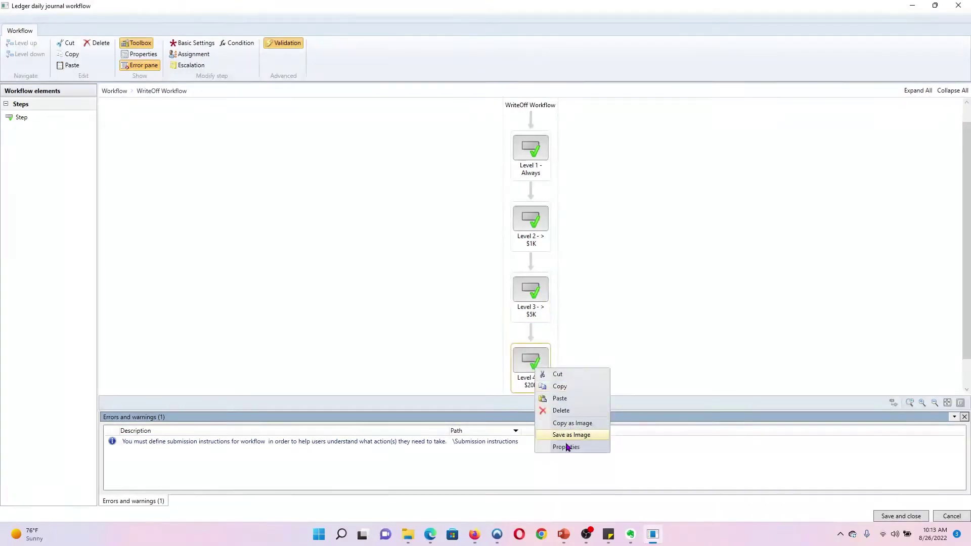
{"action": "left_click", "coordinate": [565, 447]}
{"action": "left_click", "coordinate": [146, 203]}
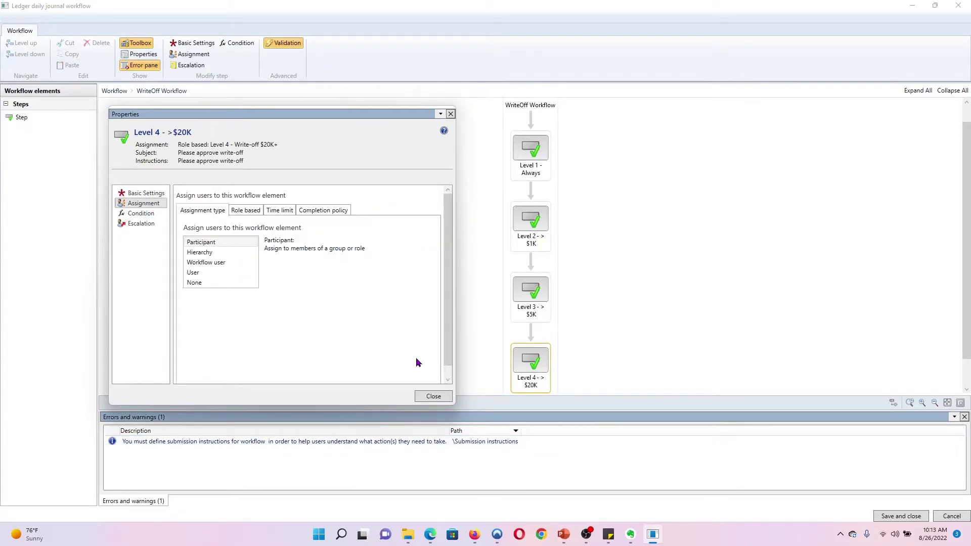
{"action": "left_click", "coordinate": [141, 213]}
{"action": "left_click", "coordinate": [432, 396]}
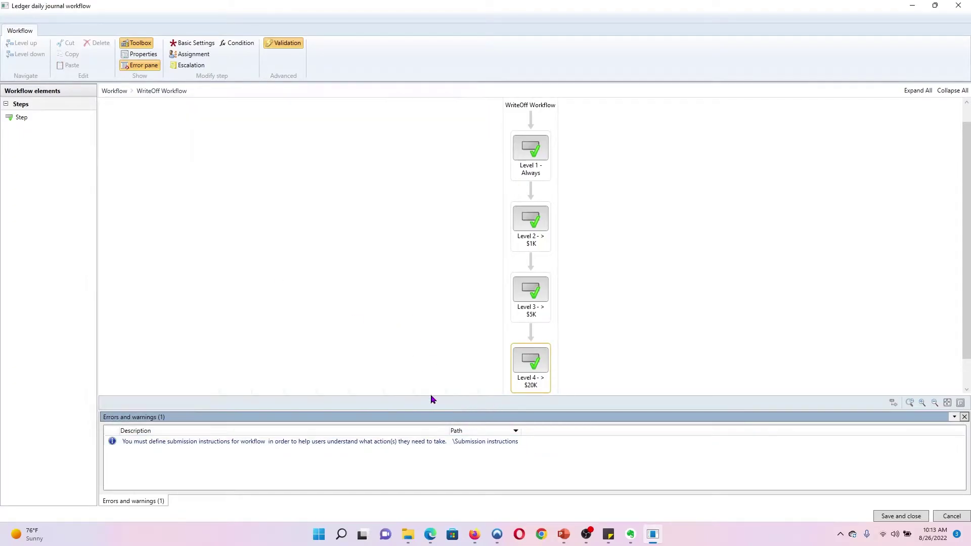
{"action": "right_click", "coordinate": [530, 230]}
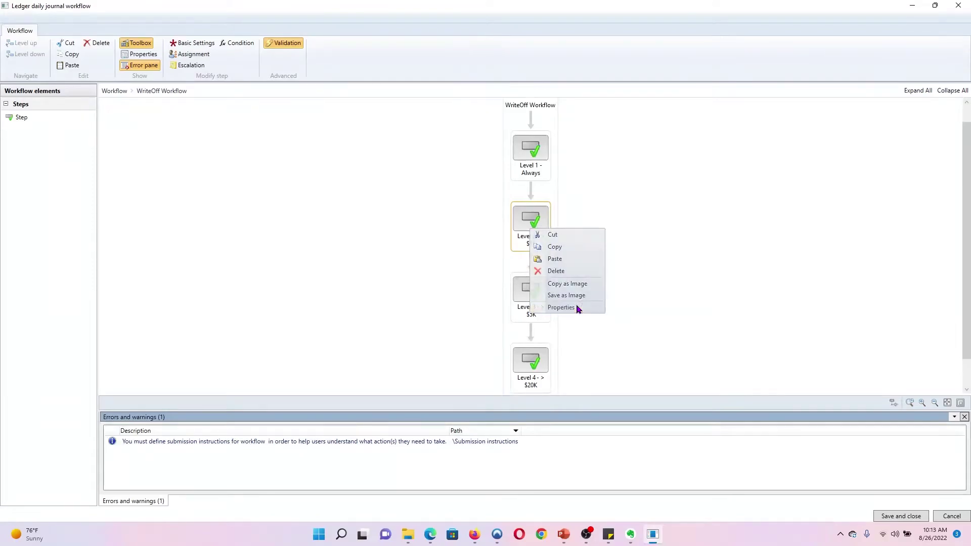
{"action": "left_click", "coordinate": [577, 306]}
{"action": "left_click", "coordinate": [140, 213]}
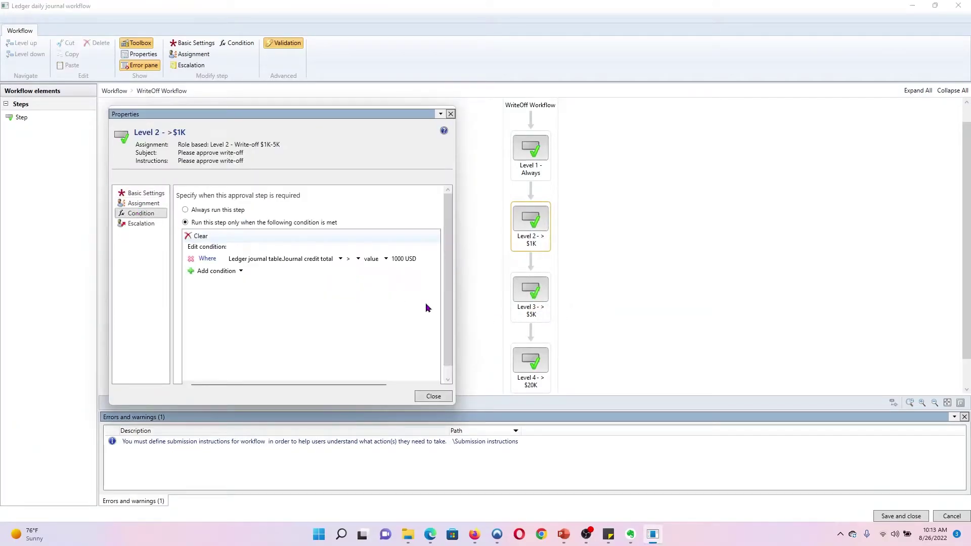
{"action": "left_click", "coordinate": [433, 396]}
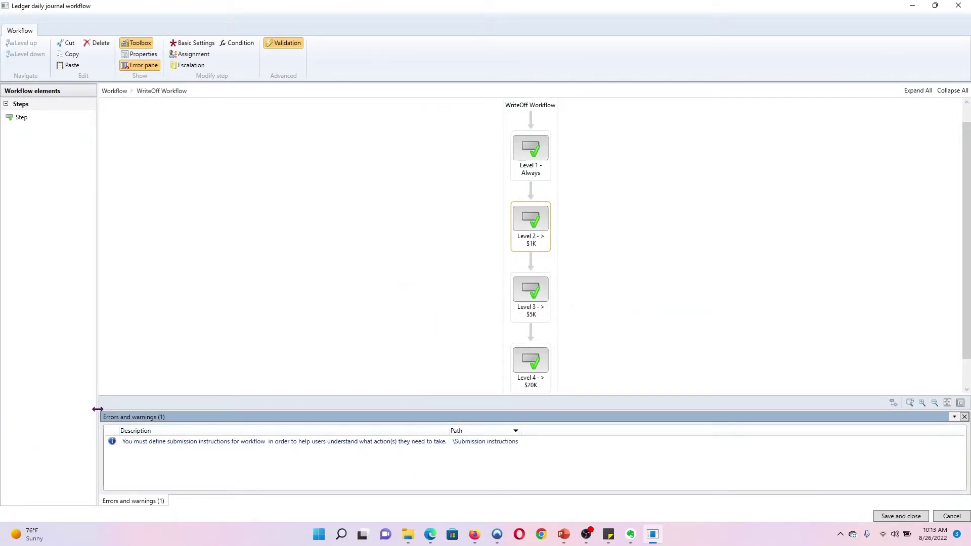
- Resolve the submission instructions warning by setting the workflow's submission instructions to "Please approve."
{"action": "double_click", "coordinate": [182, 441]}
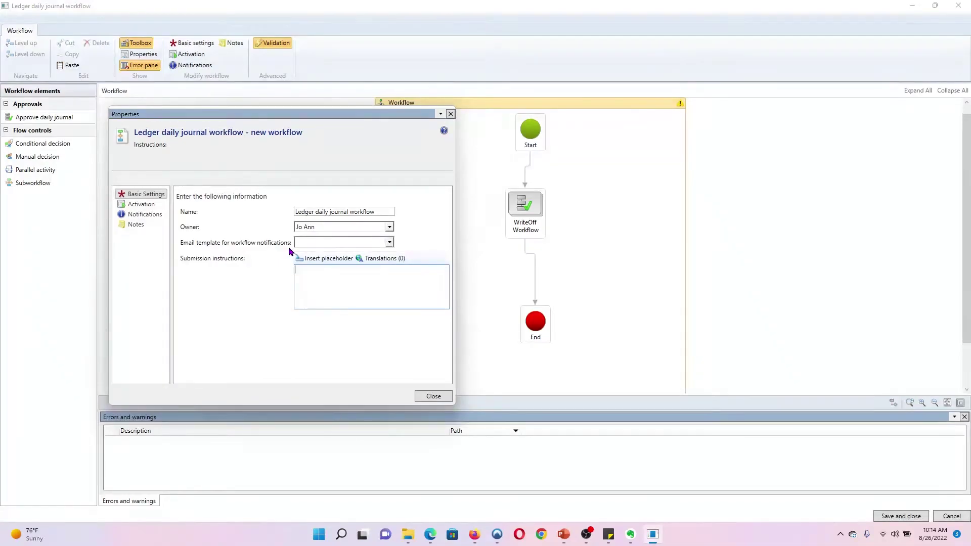
{"action": "left_click", "coordinate": [337, 282]}
{"action": "type", "text": "ASE"}
{"action": "key", "text": "BackSpace"}
{"action": "key", "text": "BackSpace"}
{"action": "key", "text": "BackSpace"}
{"action": "key", "text": "BackSpace"}
{"action": "type", "text": "Please approve."}
{"action": "left_click", "coordinate": [433, 397]}
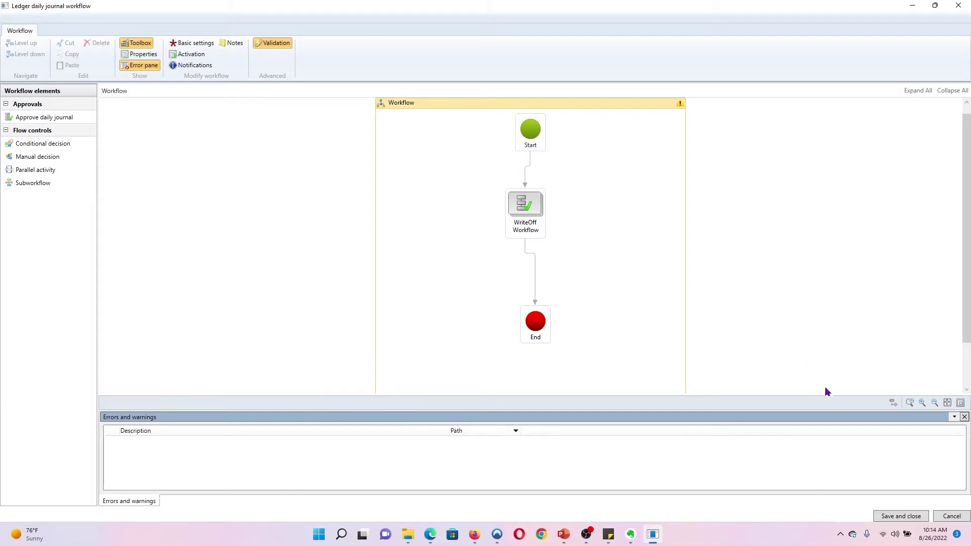
- Save the workflow without version notes, activate the new version, and refresh the general ledger workflows list
{"action": "left_click", "coordinate": [895, 517]}
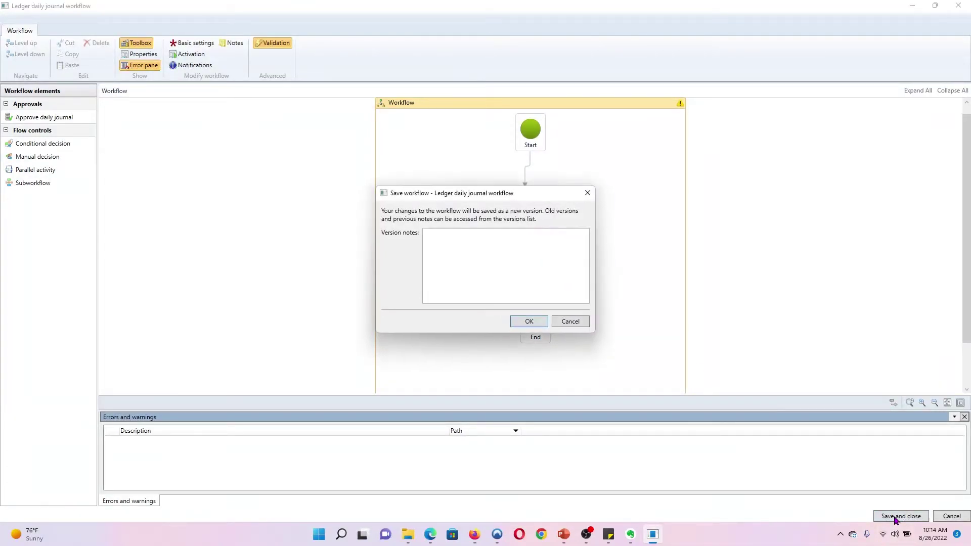
{"action": "left_click", "coordinate": [529, 322]}
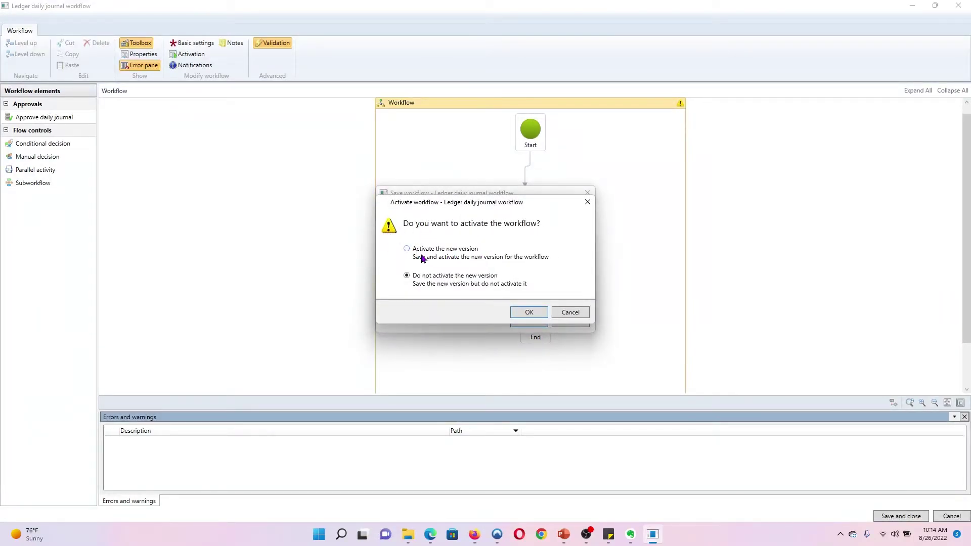
{"action": "left_click", "coordinate": [529, 312]}
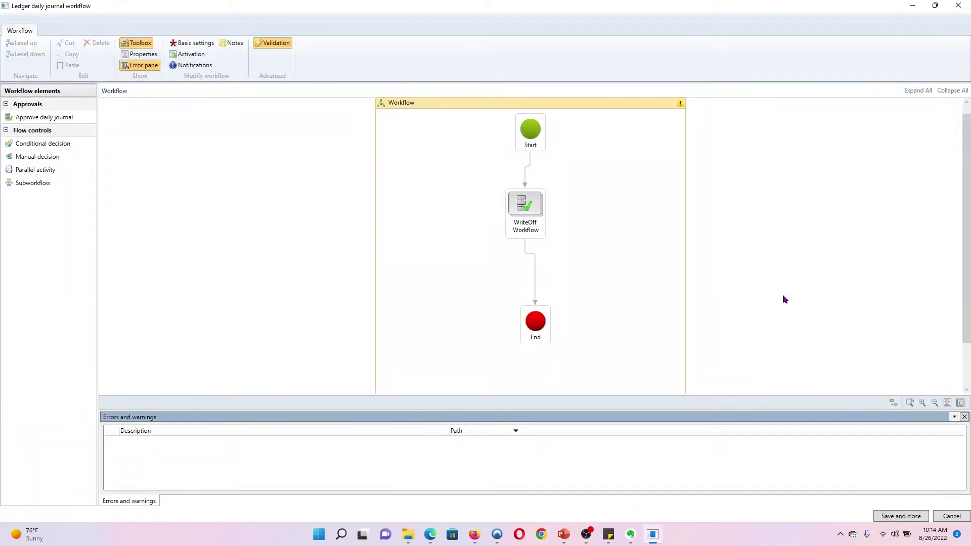
{"action": "left_click", "coordinate": [950, 509]}
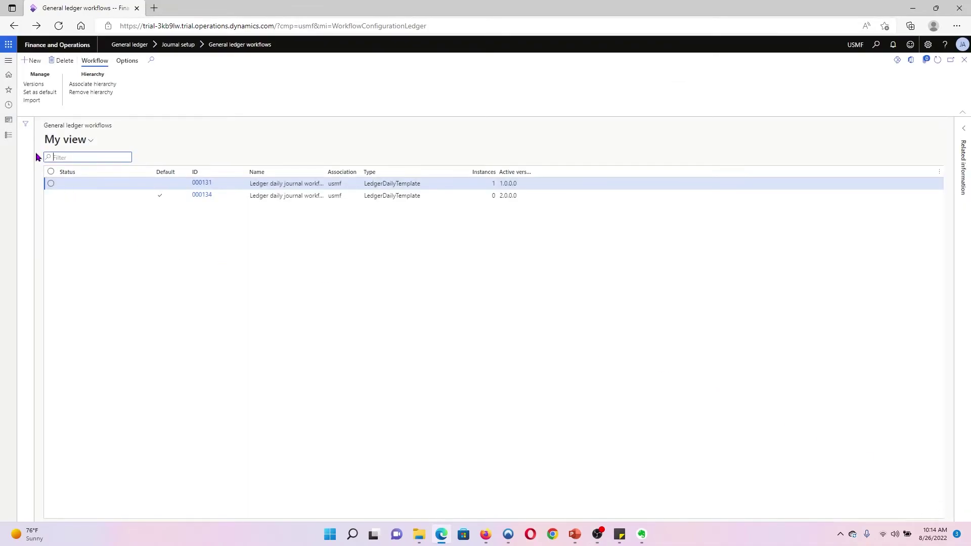
{"action": "left_click", "coordinate": [936, 59]}
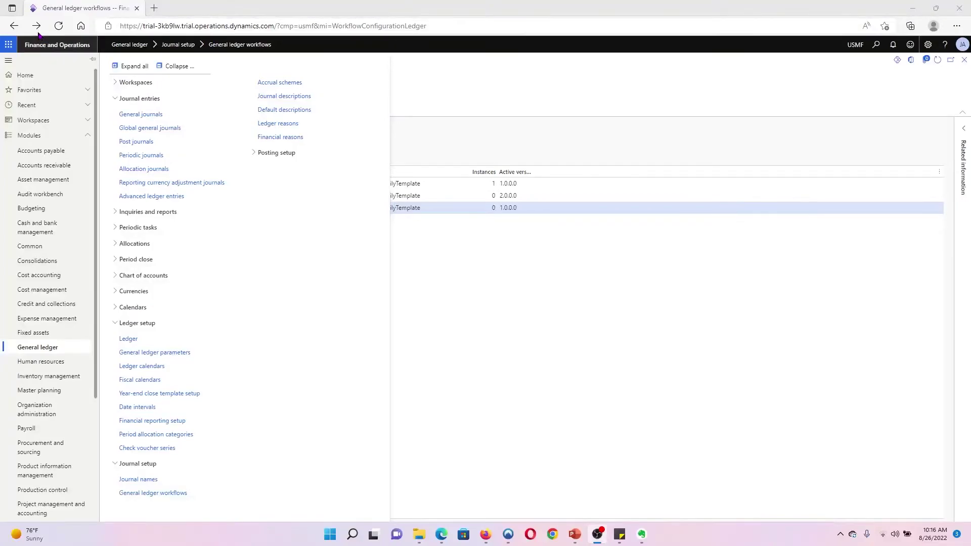
- Open the General ledger journal names setup and select the WriteOff journal name
{"action": "left_click", "coordinate": [24, 76]}
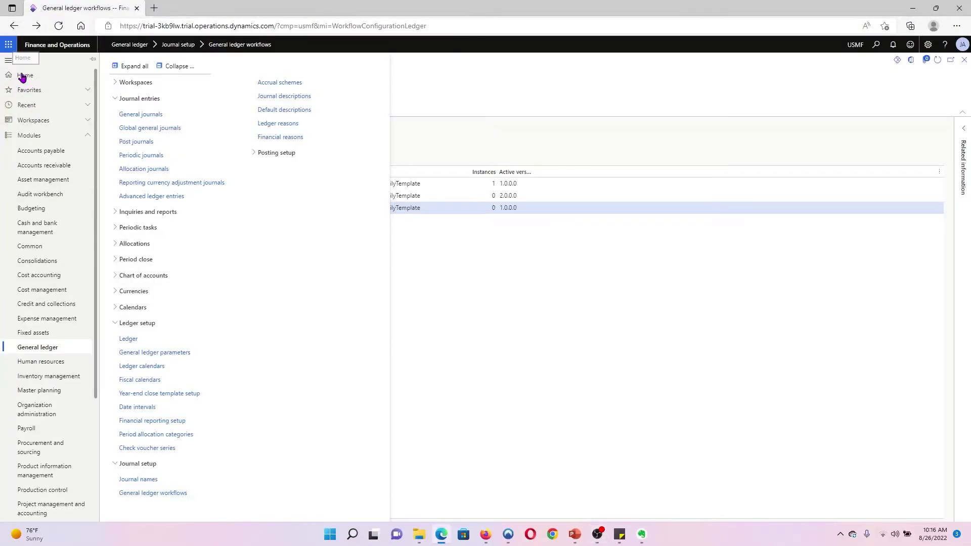
{"action": "left_click", "coordinate": [9, 135]}
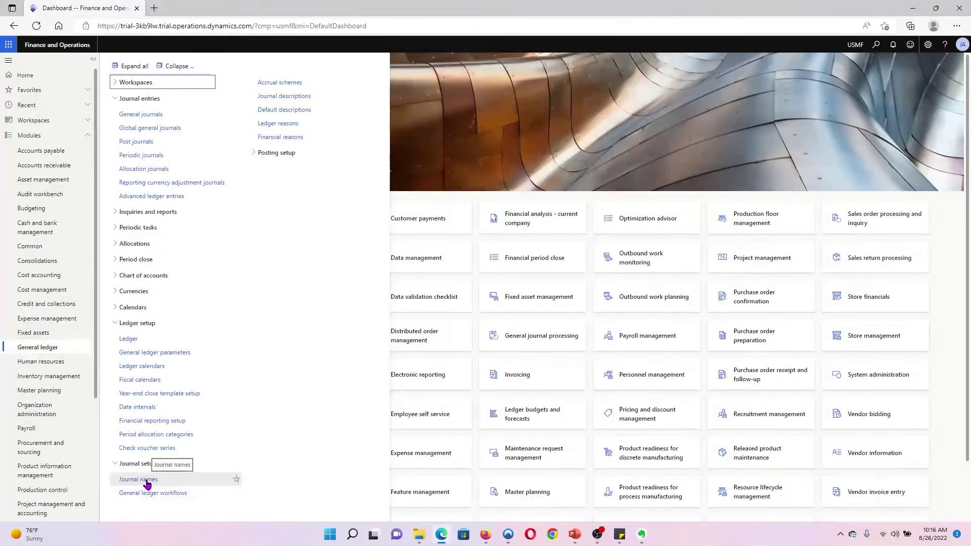
{"action": "left_click", "coordinate": [146, 485]}
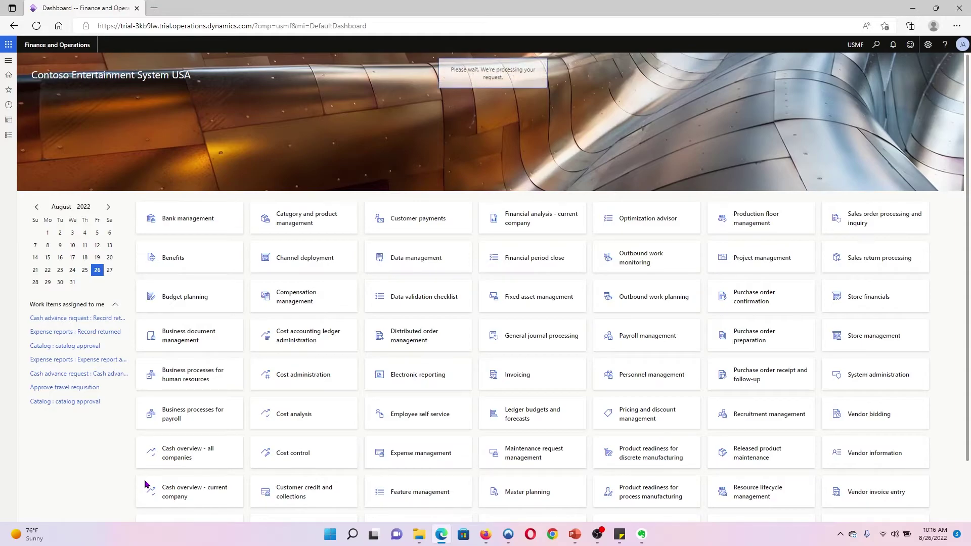
{"action": "scroll", "coordinate": [126, 430], "scroll_direction": "down", "scroll_amount": 3}
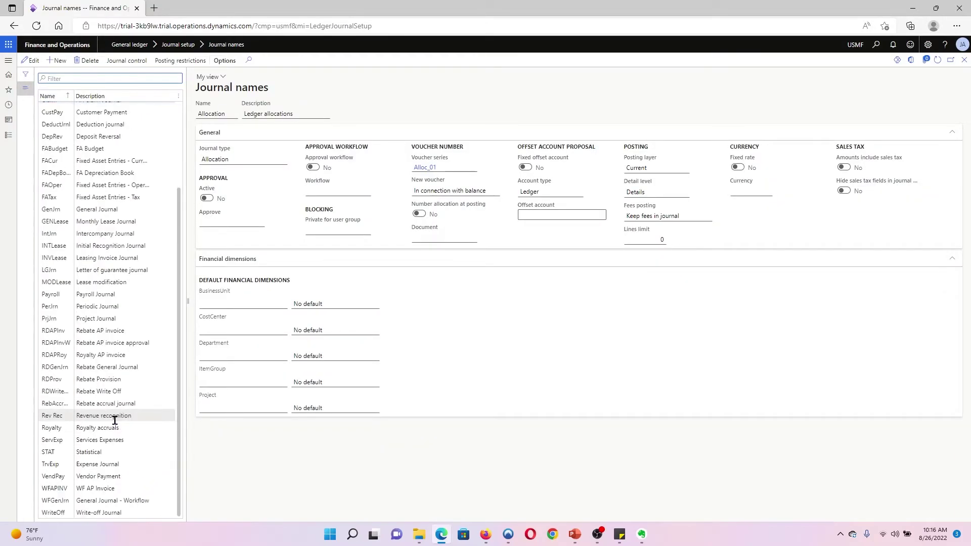
{"action": "left_click", "coordinate": [71, 512]}
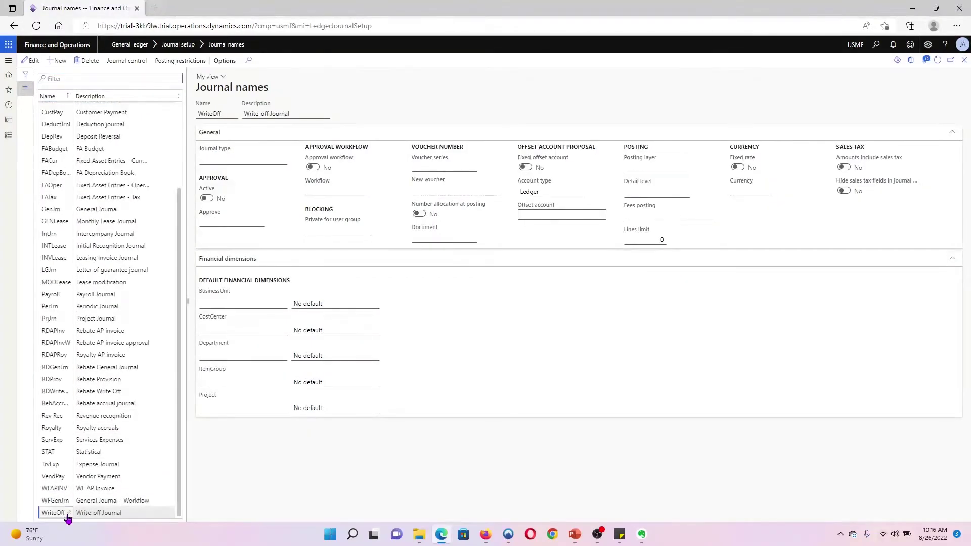
- Enable the approval workflow on the WriteOff journal name, assign workflow 000326, and accept saving the change
{"action": "left_click", "coordinate": [30, 61]}
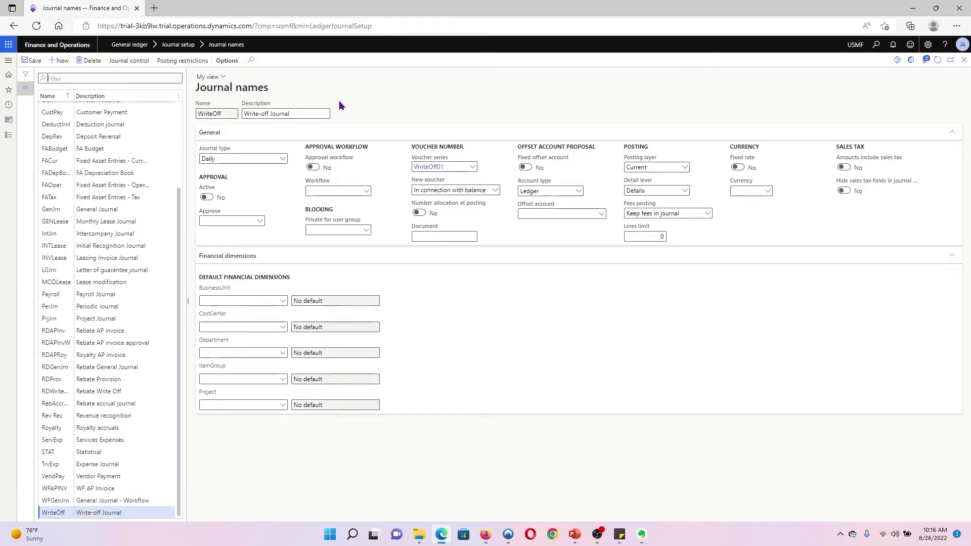
{"action": "left_click", "coordinate": [313, 168]}
{"action": "left_click", "coordinate": [368, 193]}
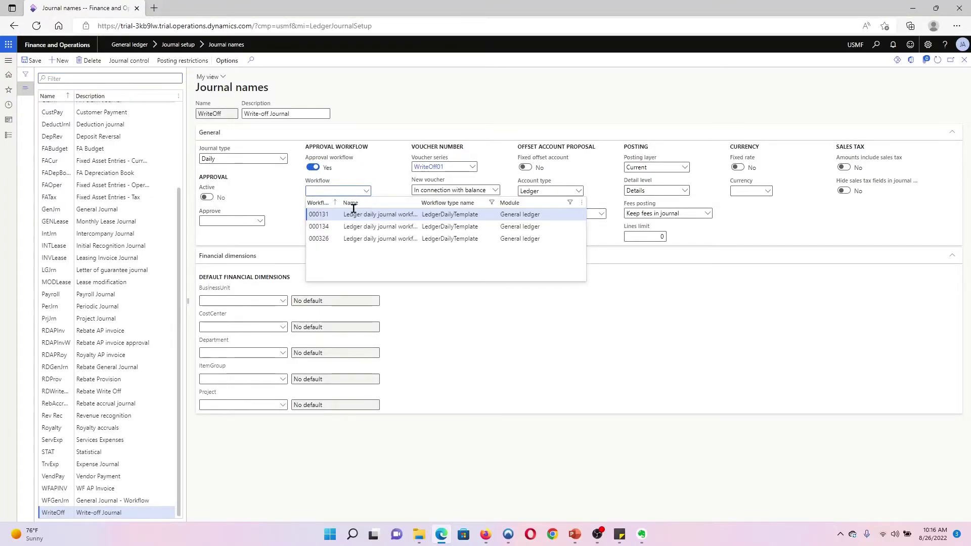
{"action": "left_click", "coordinate": [360, 240]}
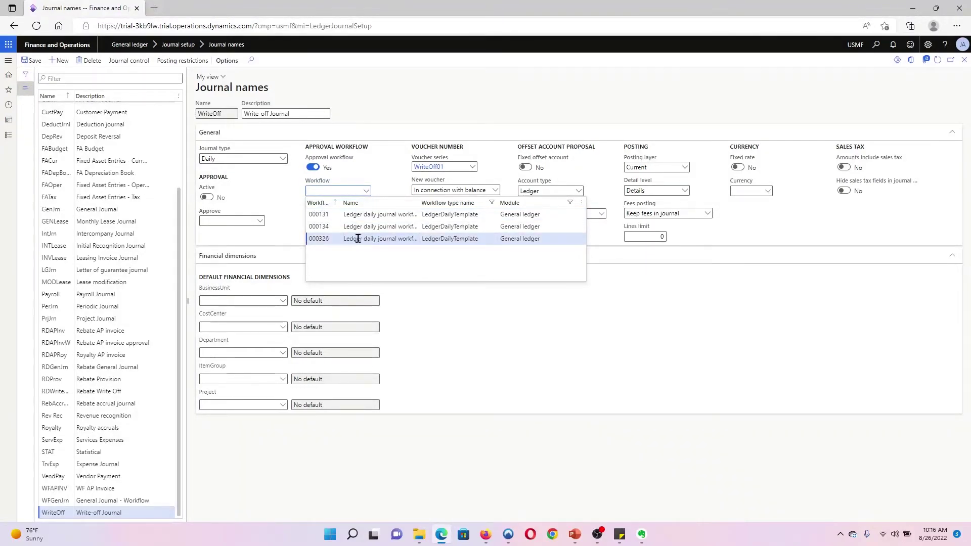
{"action": "left_click", "coordinate": [360, 242]}
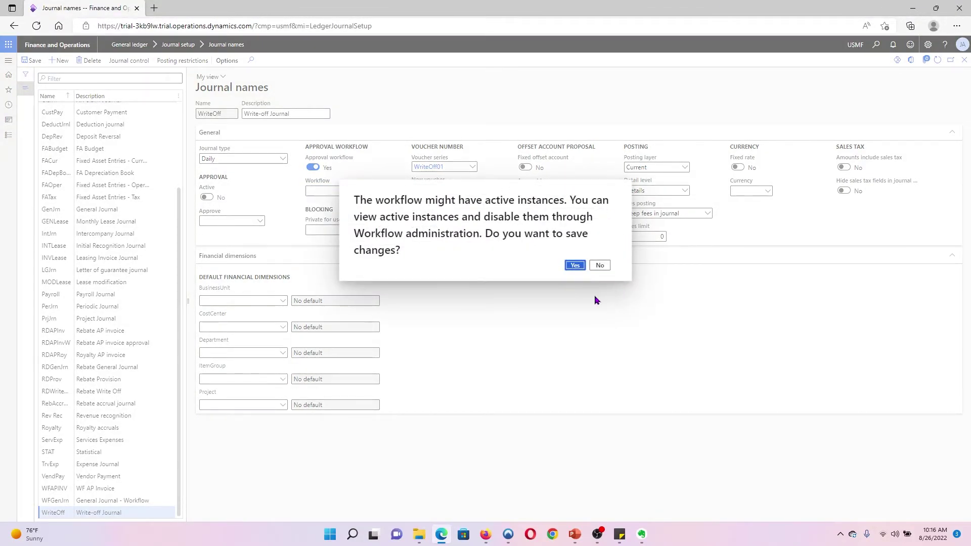
{"action": "left_click", "coordinate": [575, 265]}
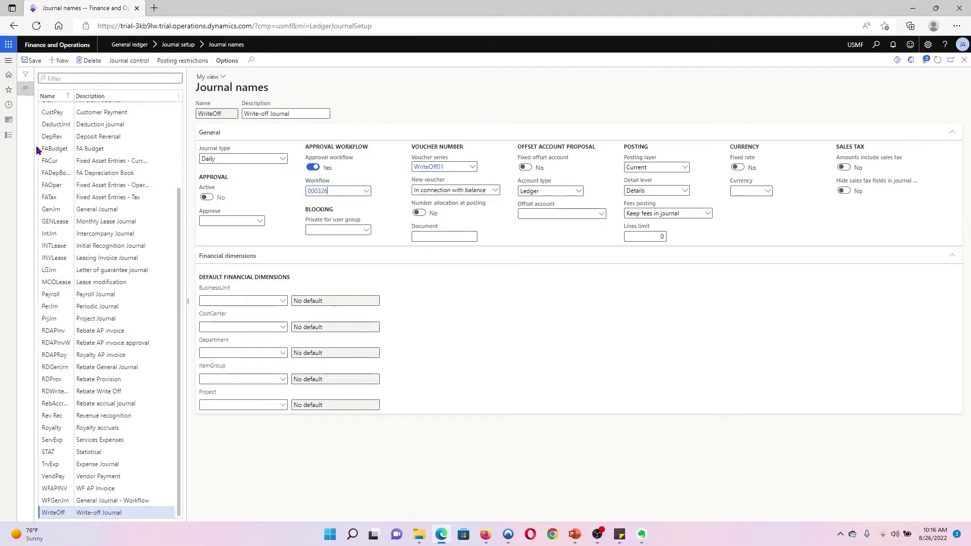
- Open the aged balances in Credit and collections and bring up the collections details for Cave Wholesales
{"action": "left_click", "coordinate": [10, 136]}
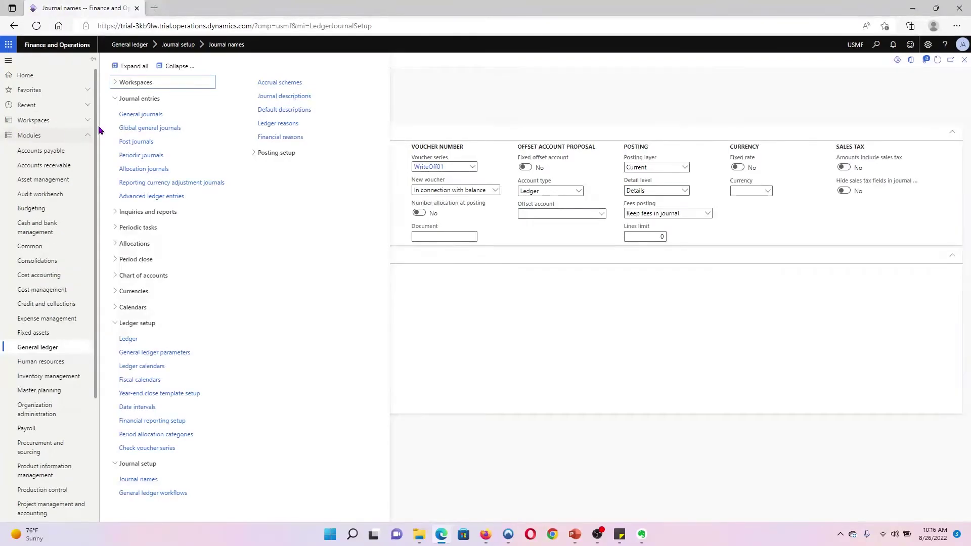
{"action": "left_click", "coordinate": [44, 304]}
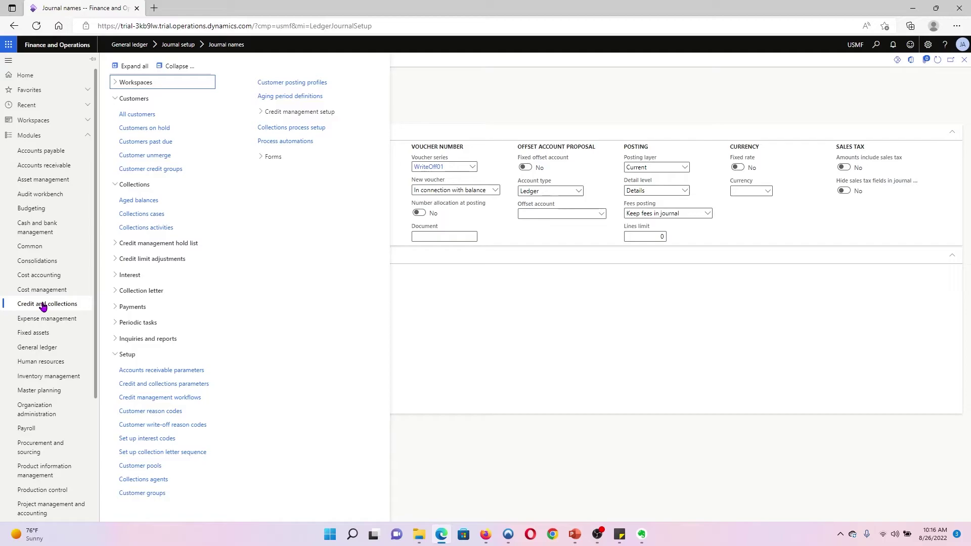
{"action": "left_click", "coordinate": [143, 201]}
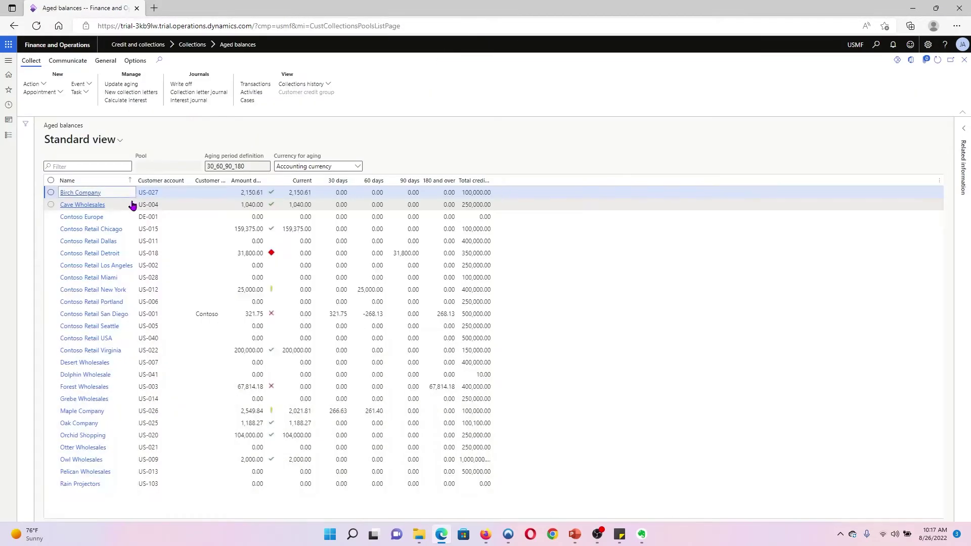
{"action": "left_click", "coordinate": [82, 208]}
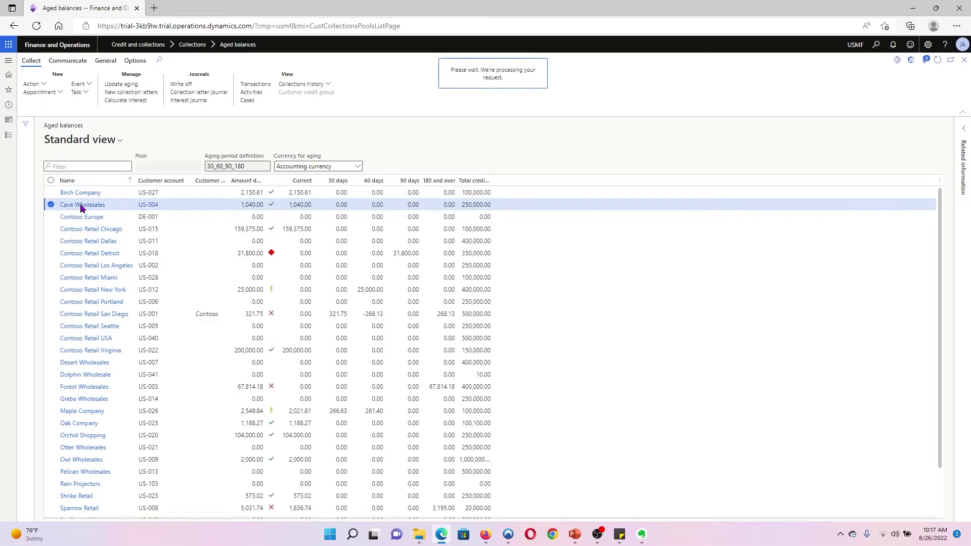
- Write off the open transaction dated 12/5/2017 for Cave Wholesales
{"action": "left_click", "coordinate": [53, 278]}
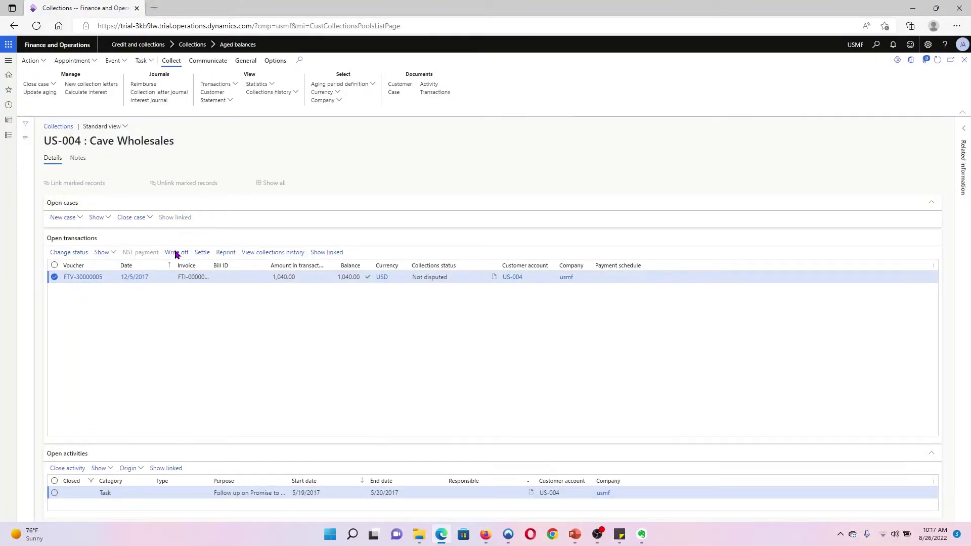
{"action": "left_click", "coordinate": [177, 253]}
{"action": "left_click", "coordinate": [923, 507]}
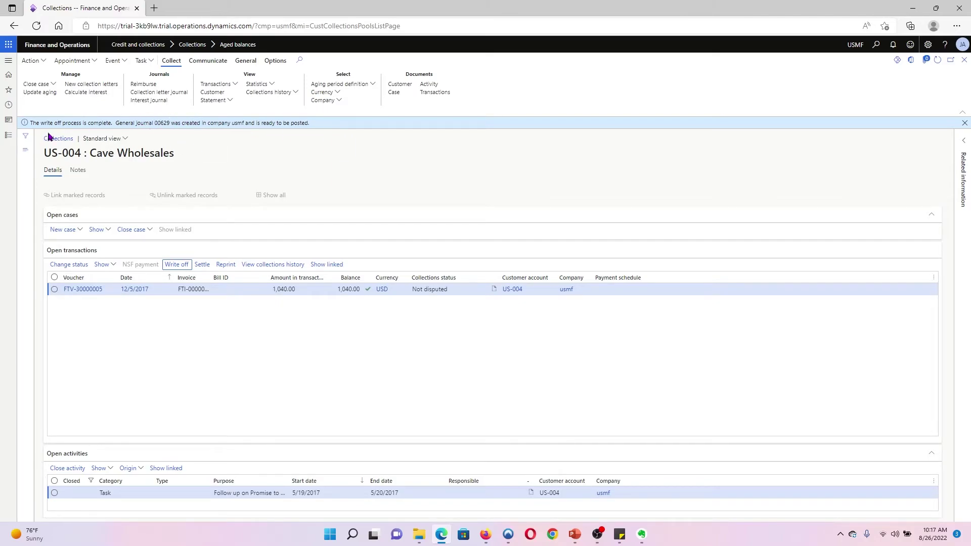
- Open the general journals in General ledger and select the unposted WriteOff journal
{"action": "left_click", "coordinate": [9, 138]}
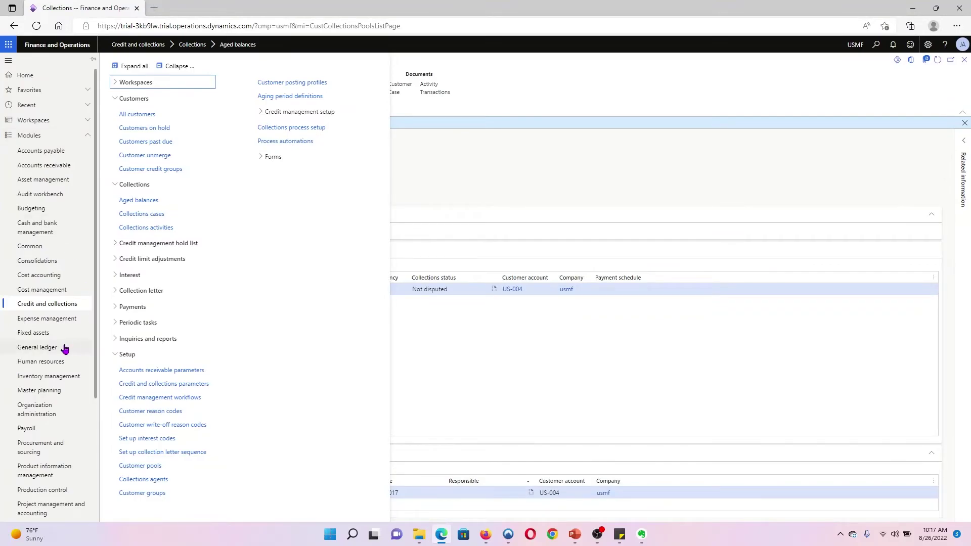
{"action": "scroll", "coordinate": [53, 299], "scroll_direction": "down", "scroll_amount": 3}
{"action": "scroll", "coordinate": [53, 303], "scroll_direction": "up", "scroll_amount": 5}
{"action": "left_click", "coordinate": [40, 347]}
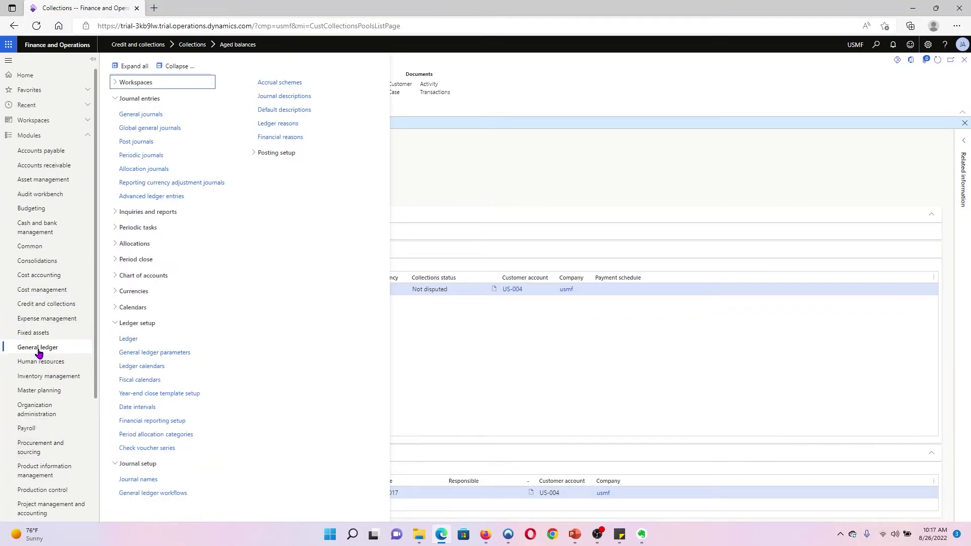
{"action": "left_click", "coordinate": [149, 117]}
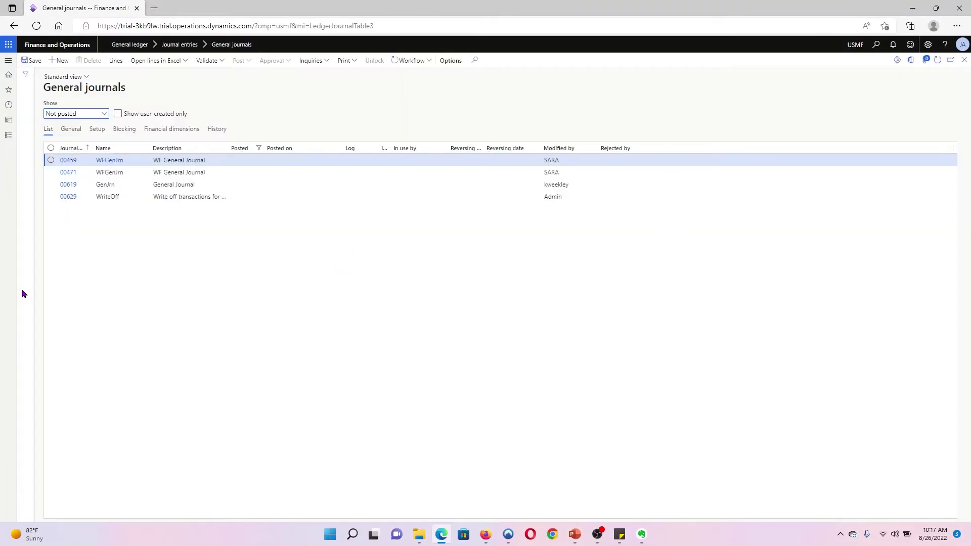
{"action": "left_click", "coordinate": [51, 197]}
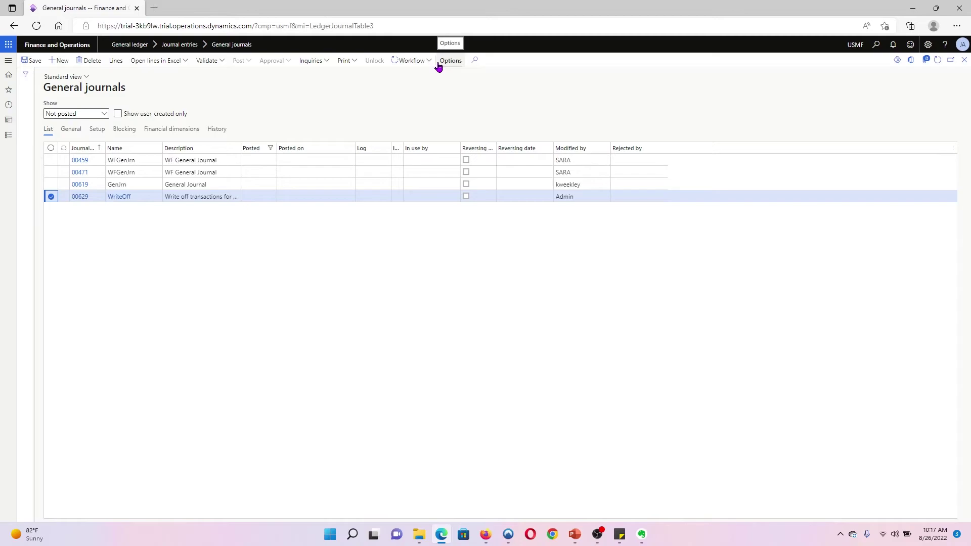
- Check the voucher lines of the WriteOff journal 00629, and submit the journal to the approval workflow without a comment
{"action": "left_click", "coordinate": [79, 198]}
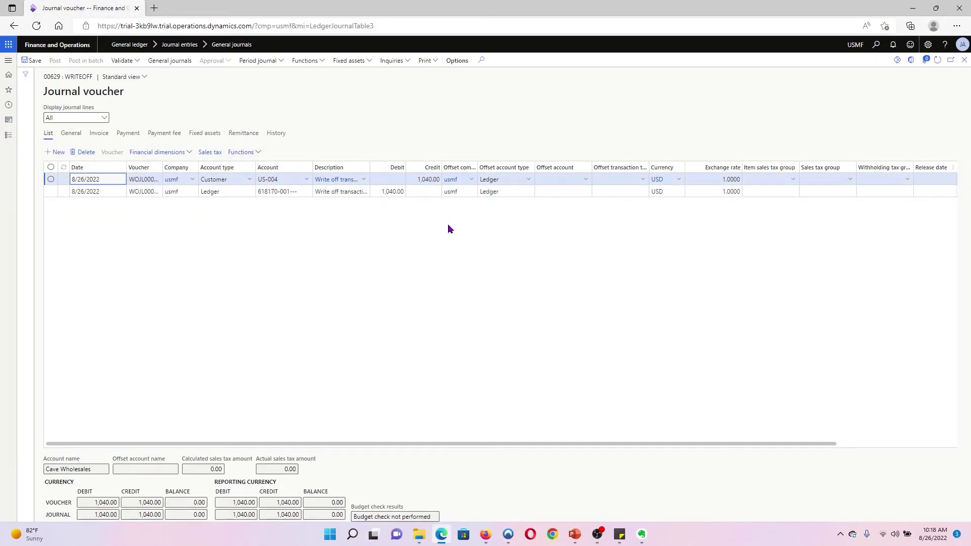
{"action": "left_click", "coordinate": [964, 60]}
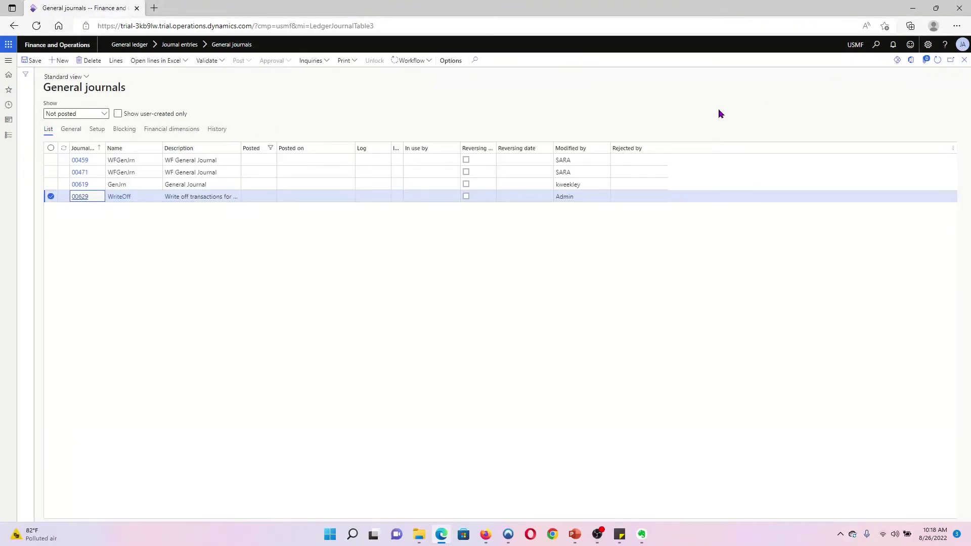
{"action": "left_click", "coordinate": [427, 61]}
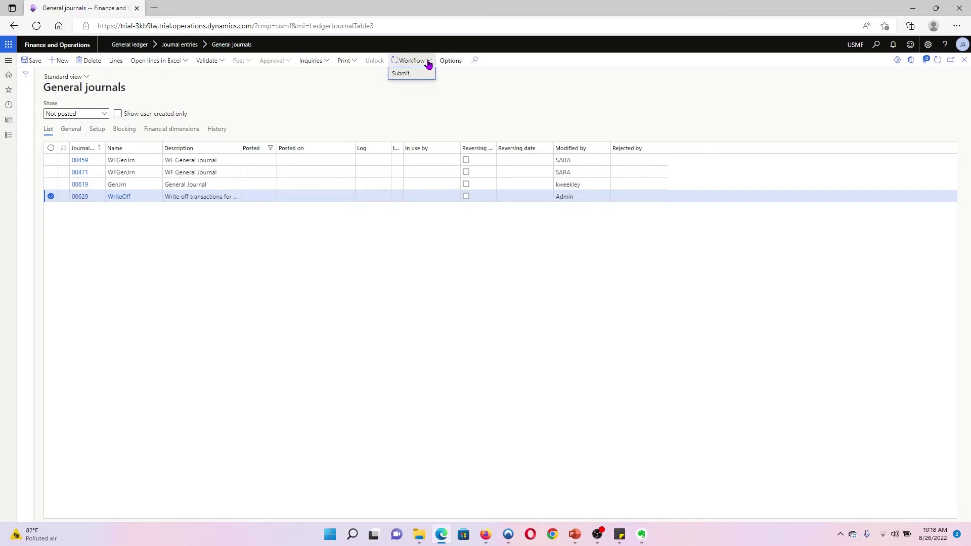
{"action": "left_click", "coordinate": [402, 76]}
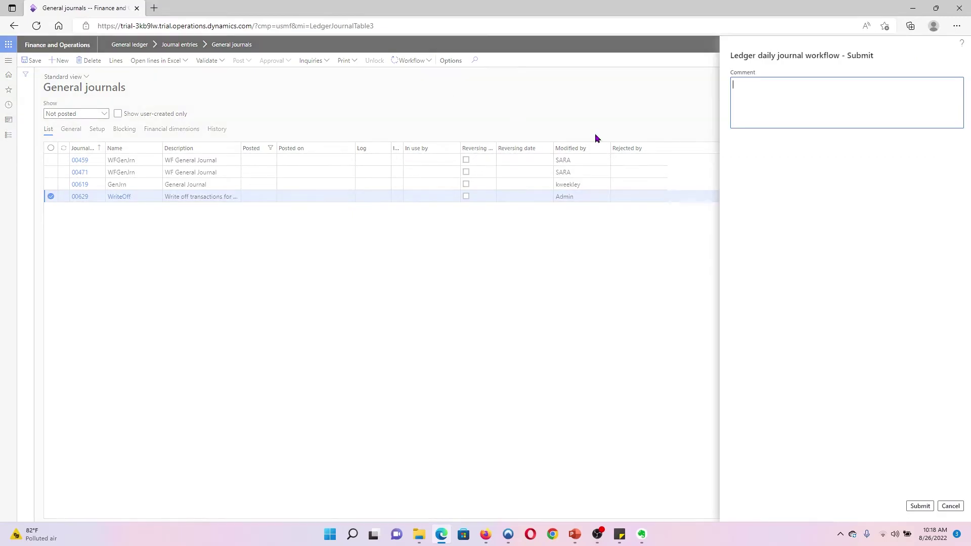
{"action": "left_click", "coordinate": [919, 506]}
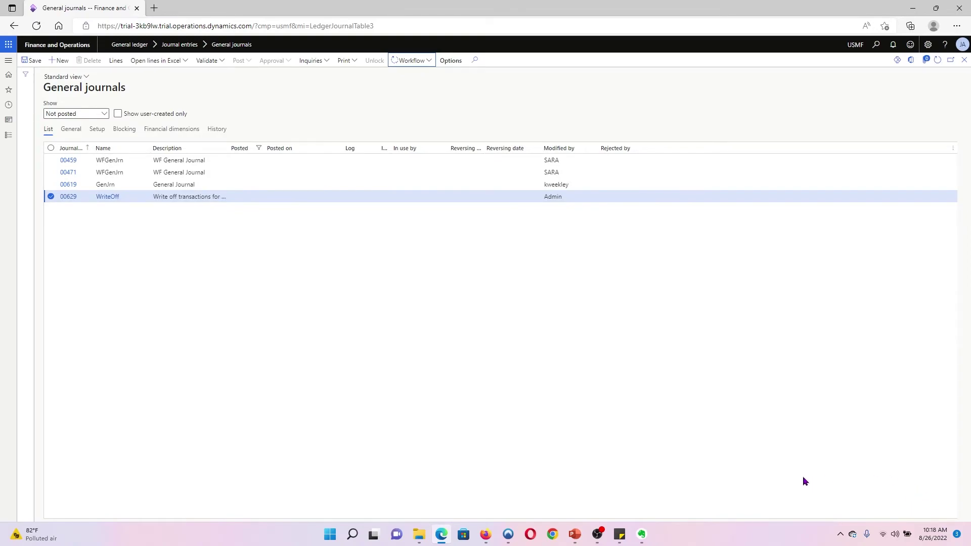
- Examine the submitted WriteOff journal's workflow history, including its tracking details and work items, refreshing it to follow the approval's start
{"action": "left_click", "coordinate": [431, 63]}
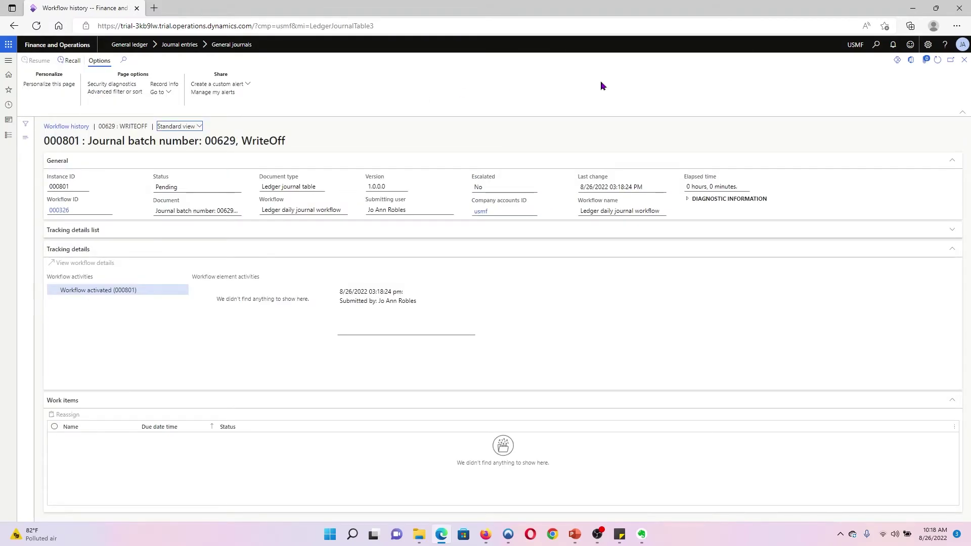
{"action": "left_click", "coordinate": [938, 228]}
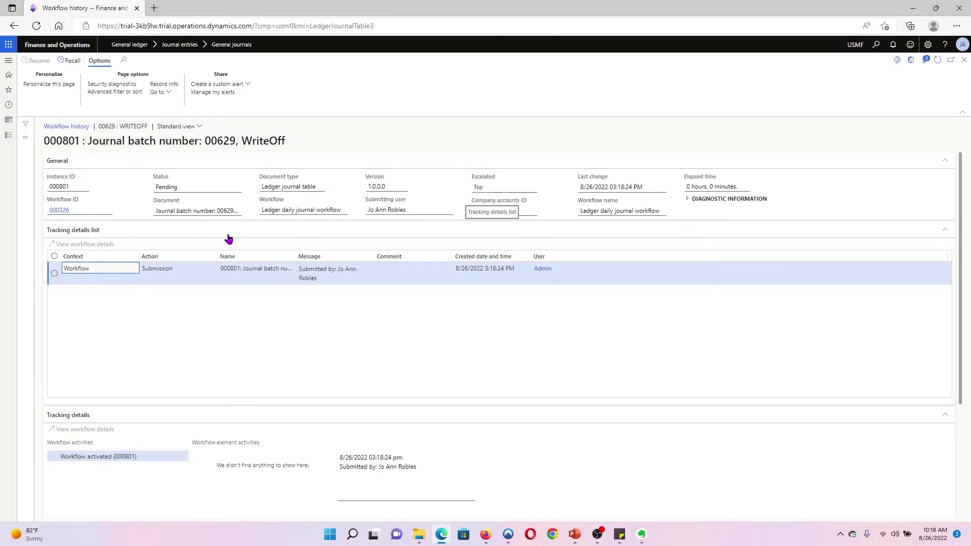
{"action": "left_click", "coordinate": [944, 233]}
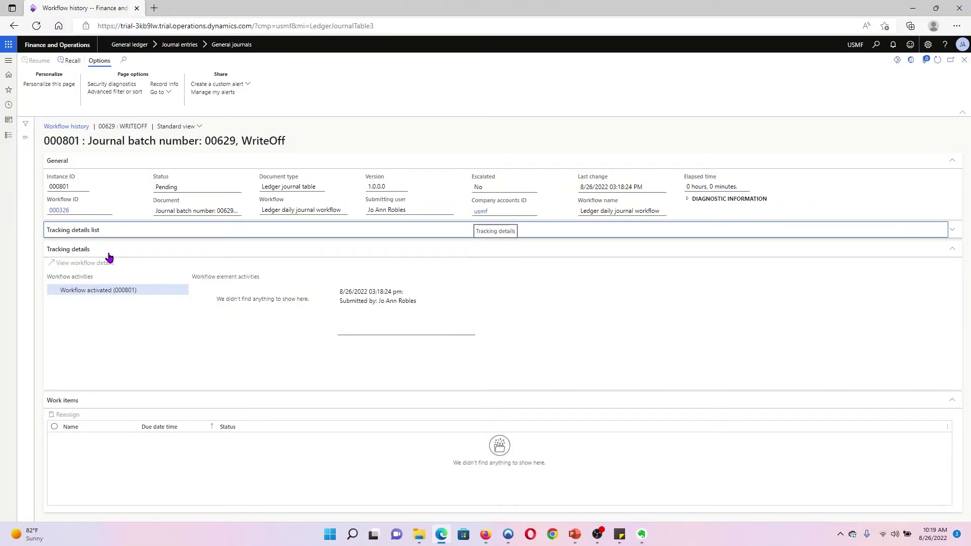
{"action": "left_click", "coordinate": [941, 63]}
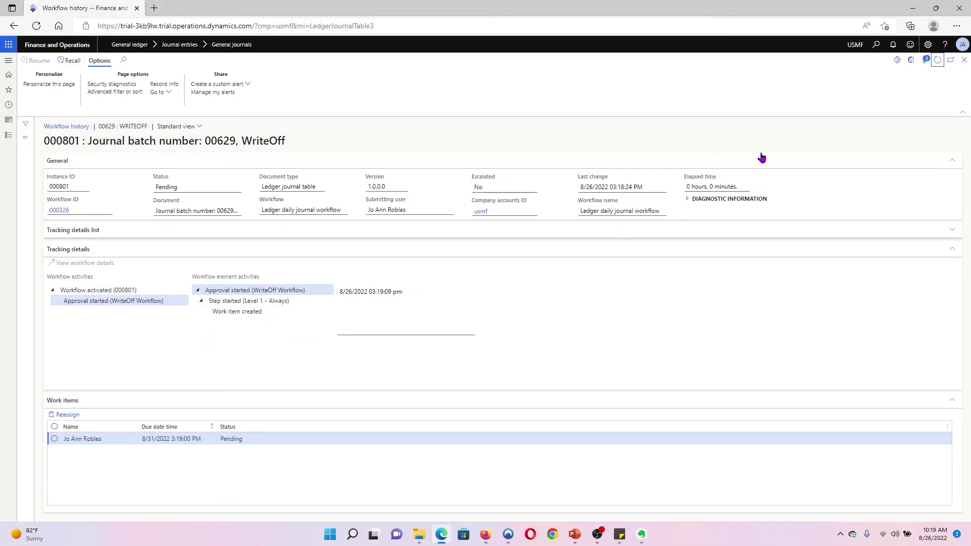
{"action": "left_click", "coordinate": [964, 61]}
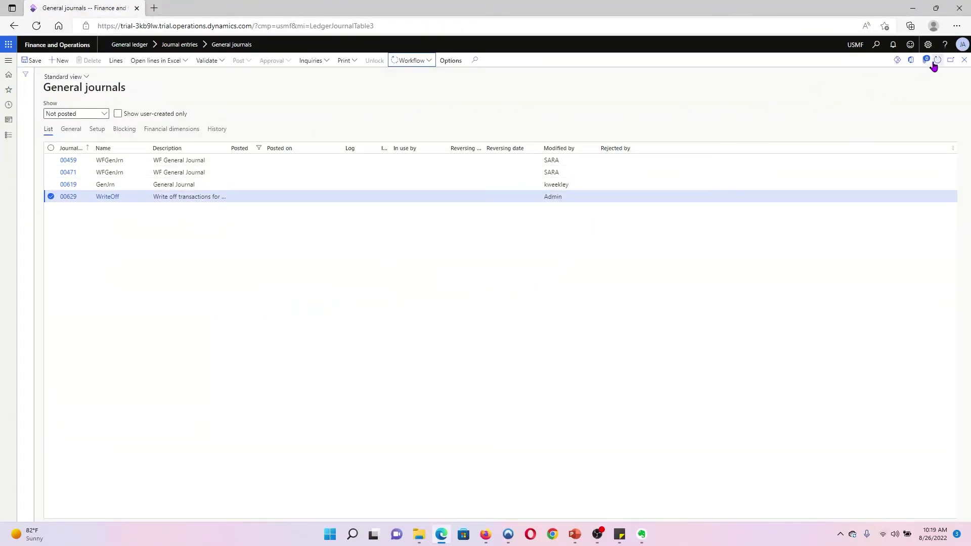
- Reload the general journals, select the WriteOff journal, and approve its Level 1 work item without a comment
{"action": "left_click", "coordinate": [431, 65]}
{"action": "left_click", "coordinate": [37, 26]}
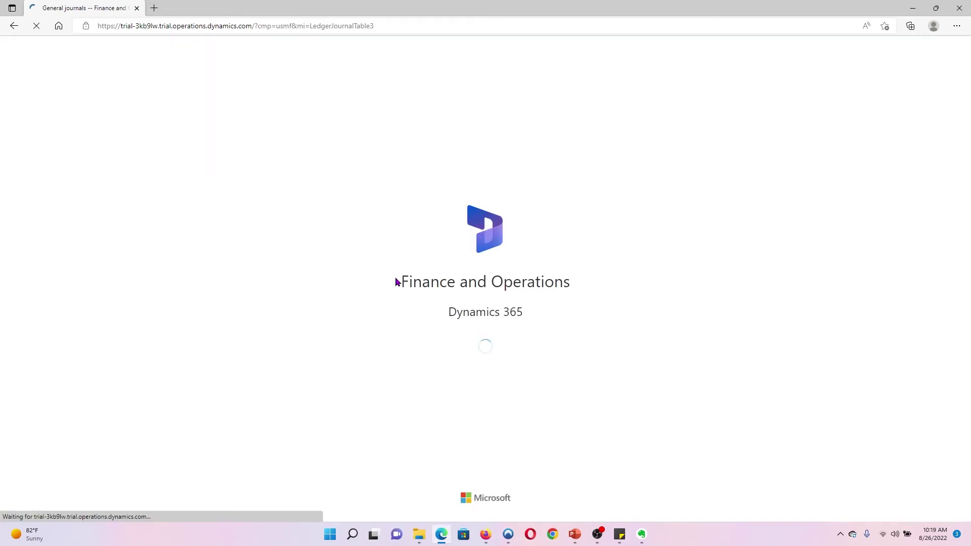
{"action": "left_click", "coordinate": [50, 198]}
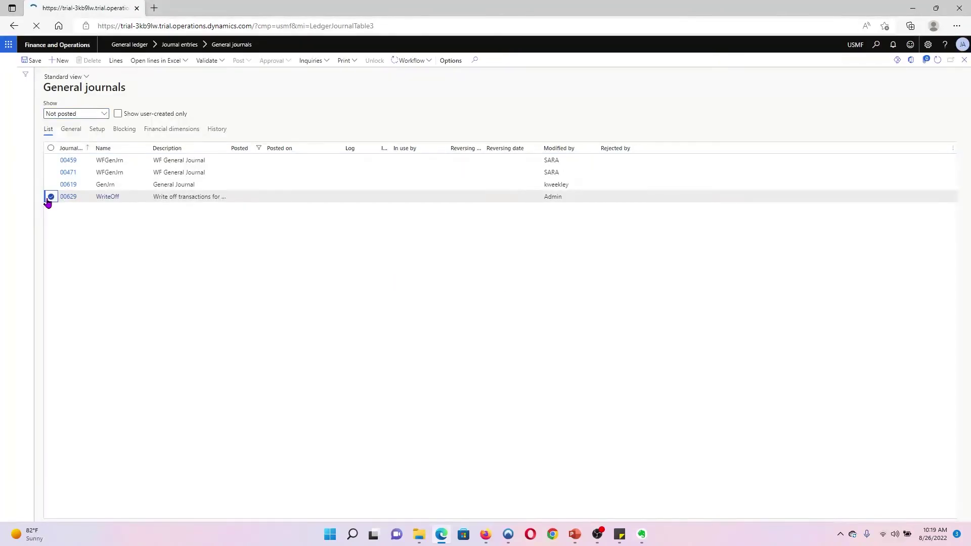
{"action": "left_click", "coordinate": [431, 64]}
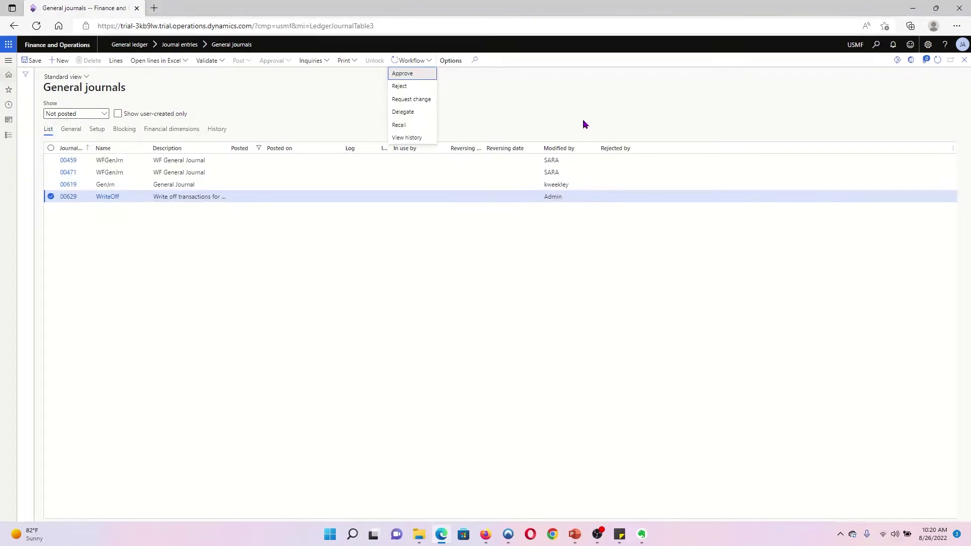
{"action": "left_click", "coordinate": [403, 74]}
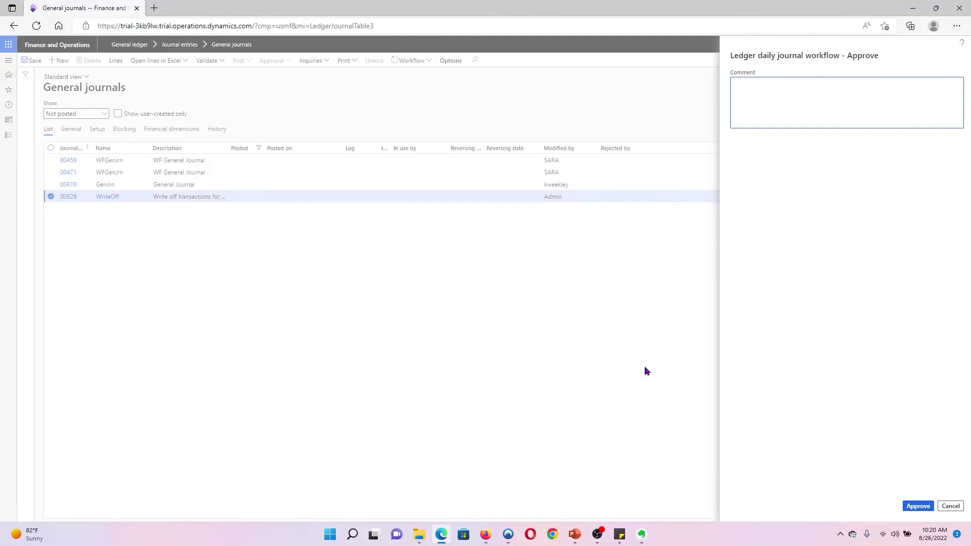
{"action": "left_click", "coordinate": [915, 506]}
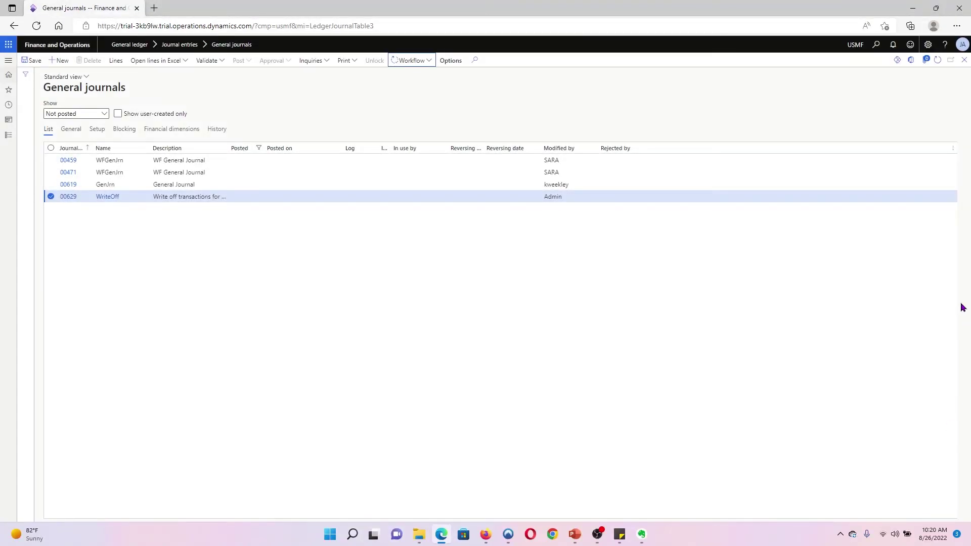
- Examine the WriteOff journal's workflow history after the Level 1 approval, refreshing it to check the next approval step
{"action": "left_click", "coordinate": [429, 62]}
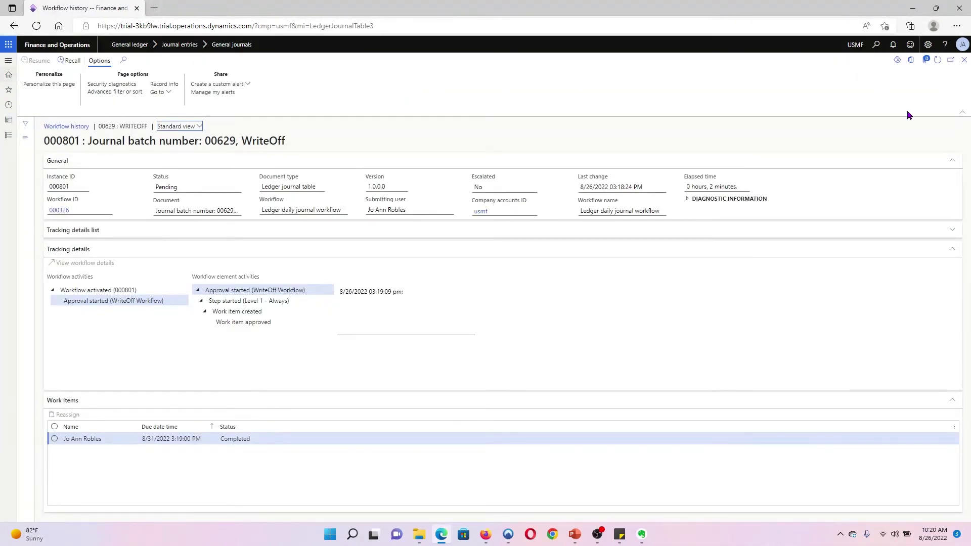
{"action": "left_click", "coordinate": [939, 61]}
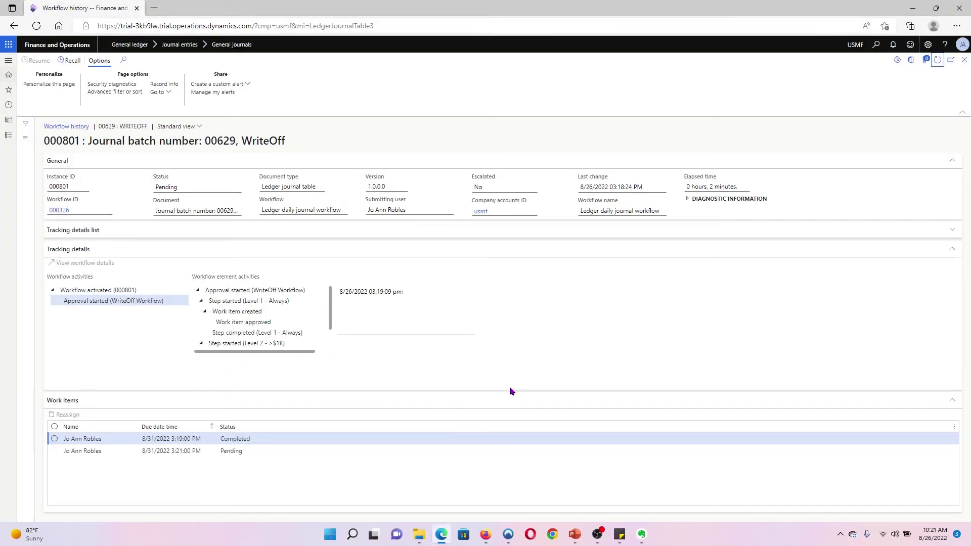
{"action": "left_click", "coordinate": [963, 59]}
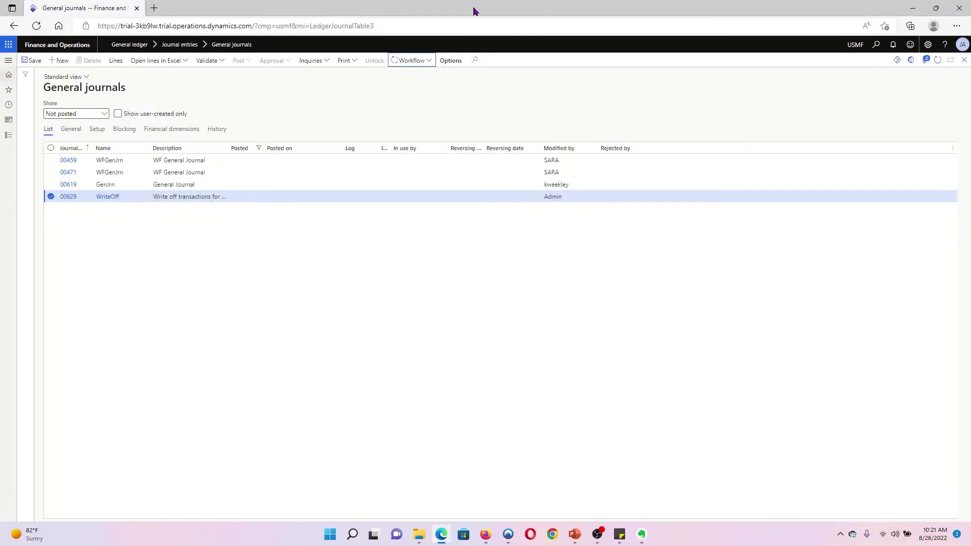
- Reload the general journals, reselect the WriteOff journal, and approve its Level 2 work item without a comment
{"action": "left_click", "coordinate": [36, 25]}
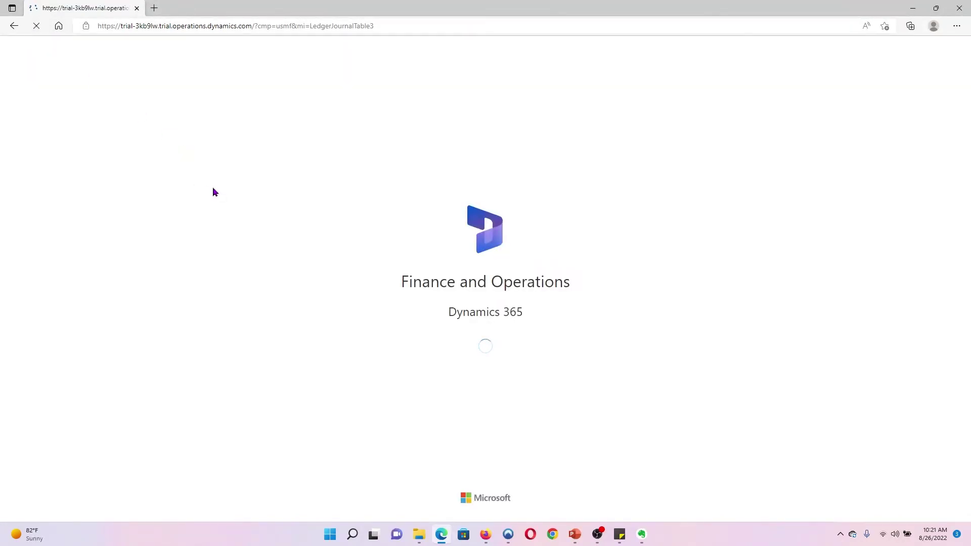
{"action": "left_click", "coordinate": [51, 197]}
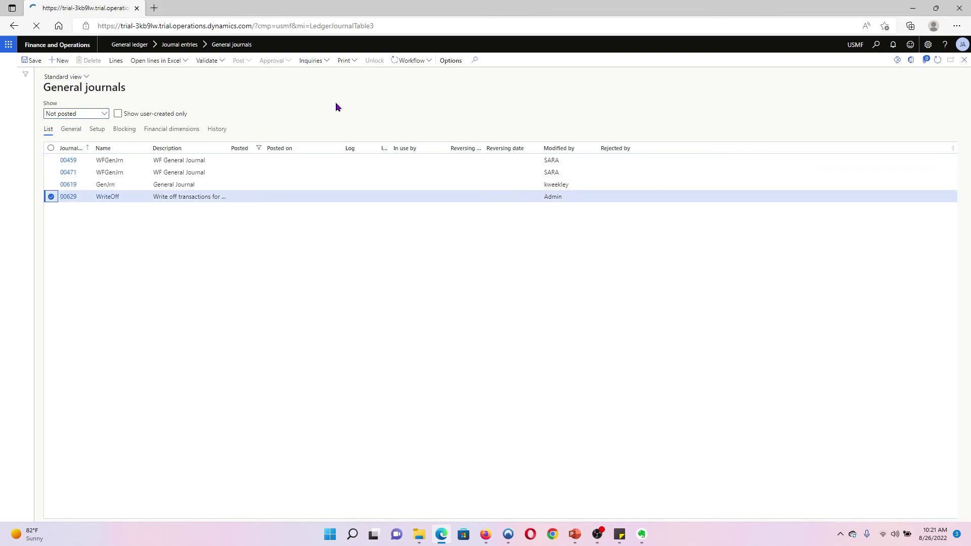
{"action": "left_click", "coordinate": [429, 62]}
{"action": "left_click", "coordinate": [417, 75]}
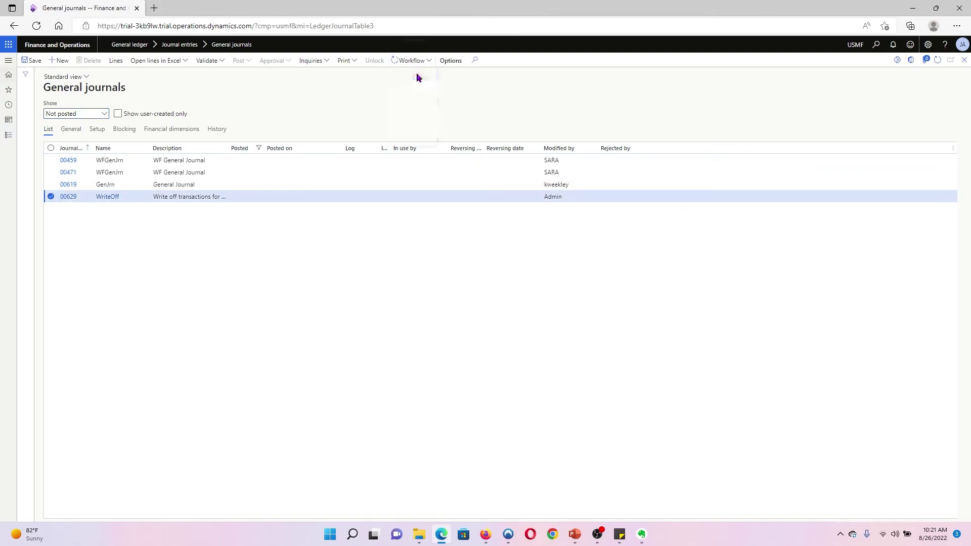
{"action": "left_click", "coordinate": [927, 508]}
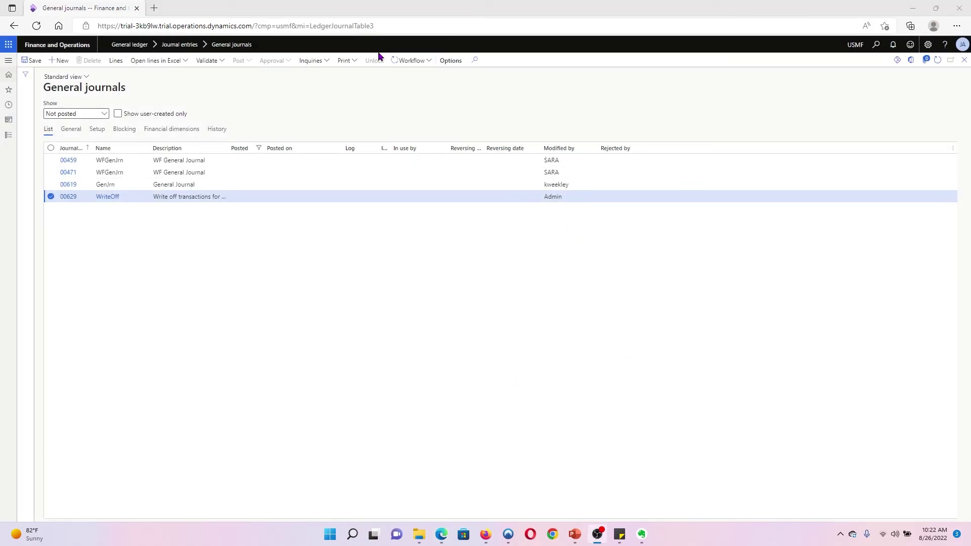
- Review the workflow element activities through the Level 2 approval in the WriteOff journal's history, and refresh to check the overall status
{"action": "left_click", "coordinate": [428, 61]}
{"action": "left_click", "coordinate": [412, 87]}
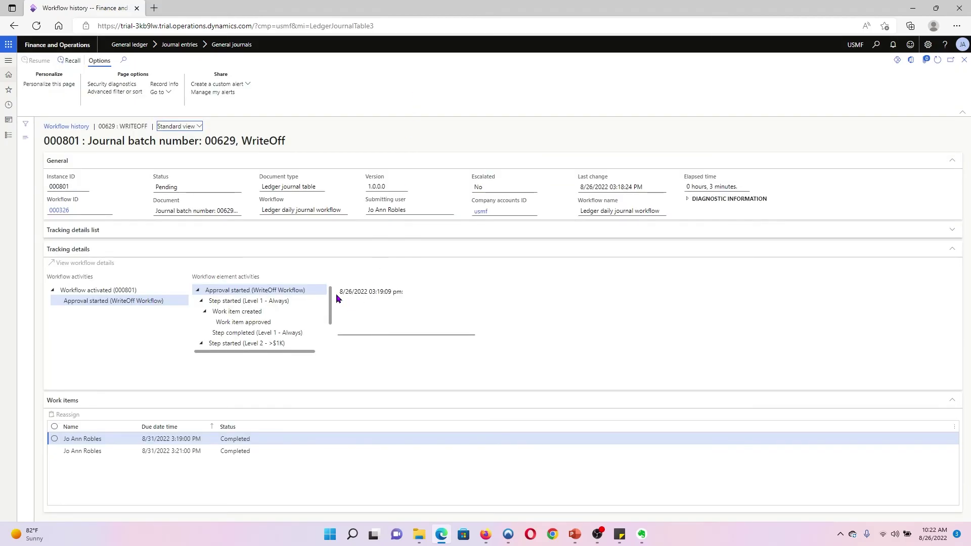
{"action": "left_click_drag", "start_coordinate": [331, 294], "coordinate": [334, 339]}
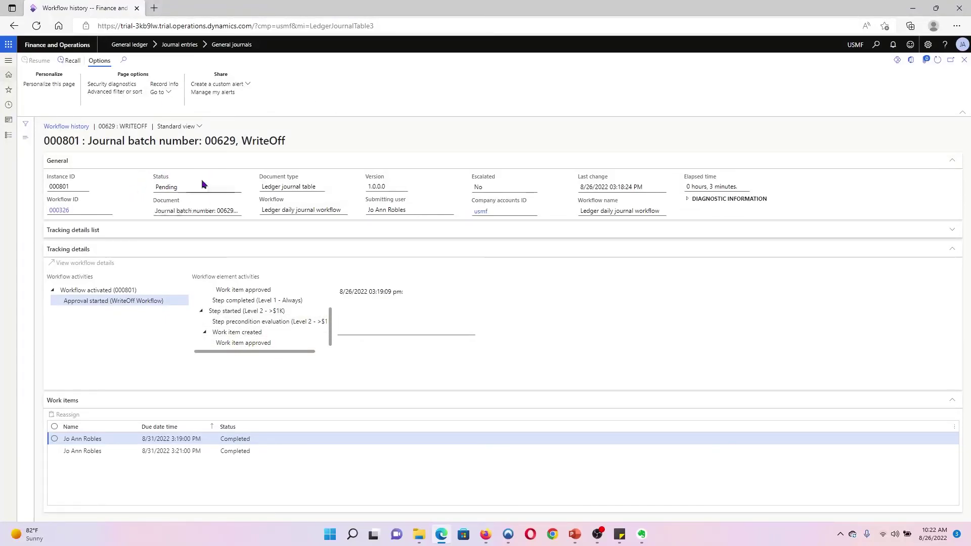
{"action": "left_click", "coordinate": [936, 61]}
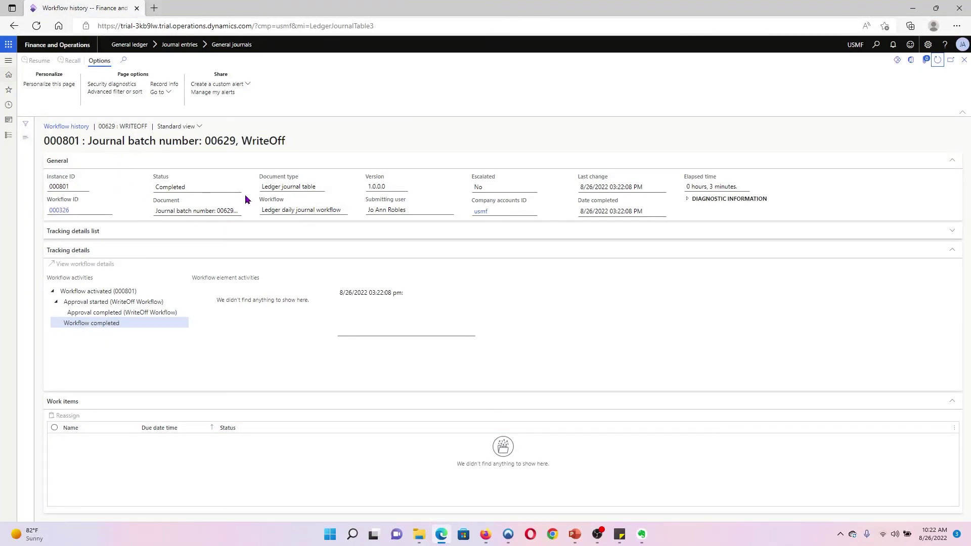
{"action": "left_click", "coordinate": [964, 60]}
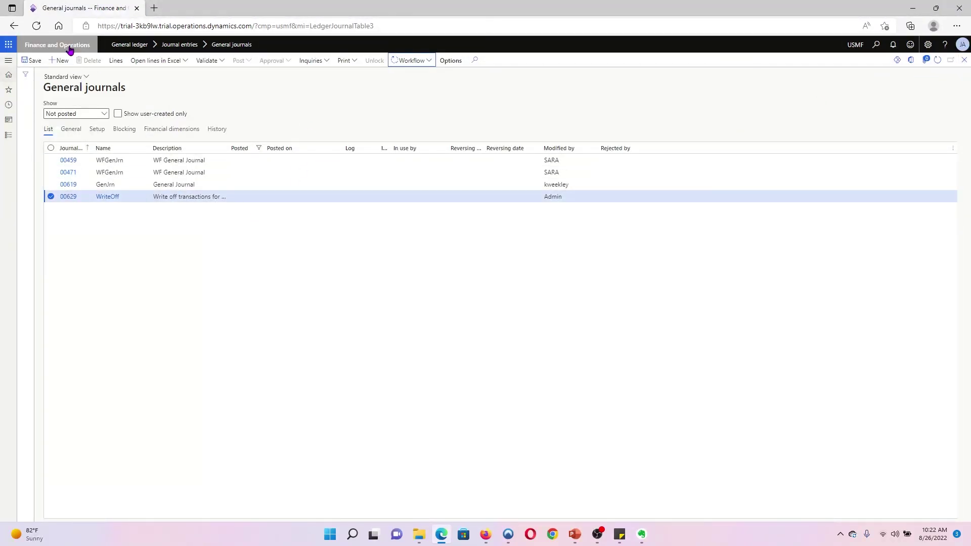
- Refresh the general journals list and post the approved WriteOff journal
{"action": "left_click", "coordinate": [938, 60]}
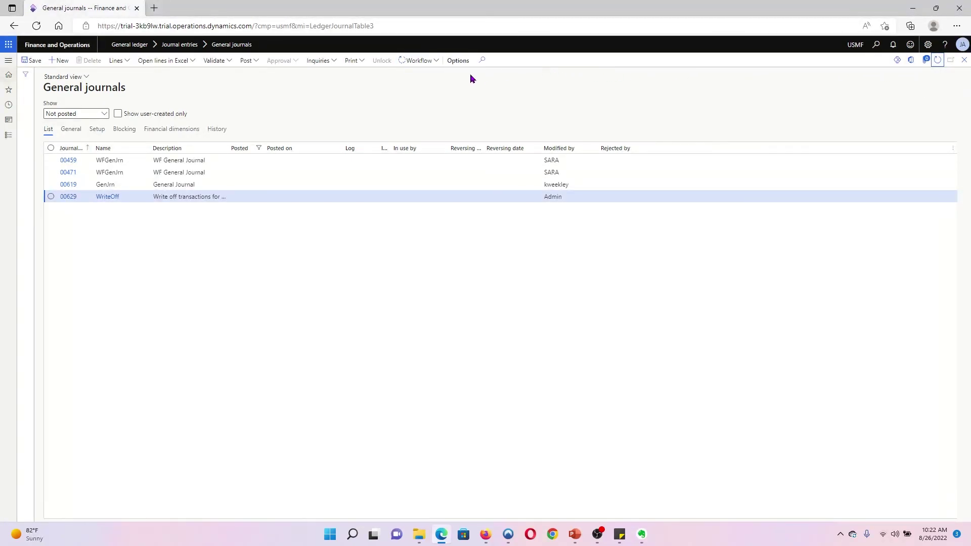
{"action": "left_click", "coordinate": [255, 61]}
{"action": "left_click", "coordinate": [246, 77]}
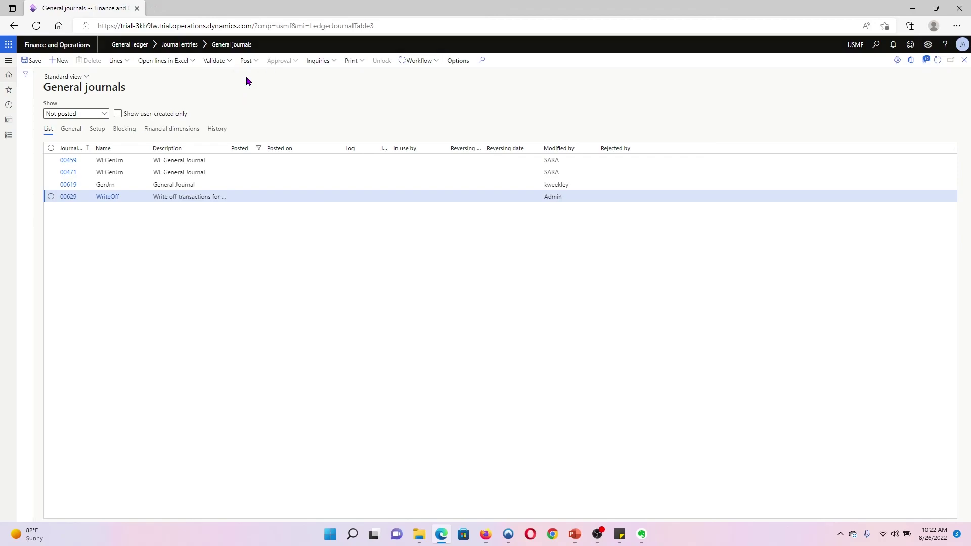